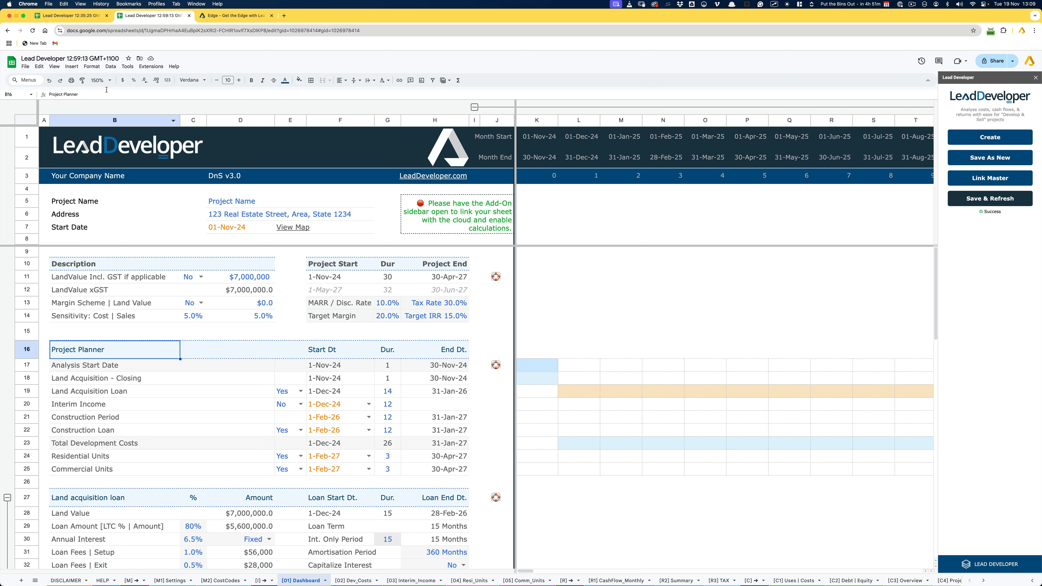
- Set the sheet zoom to 125% and examine the start dates and durations in the Project Planner
click(100, 81)
click(100, 138)
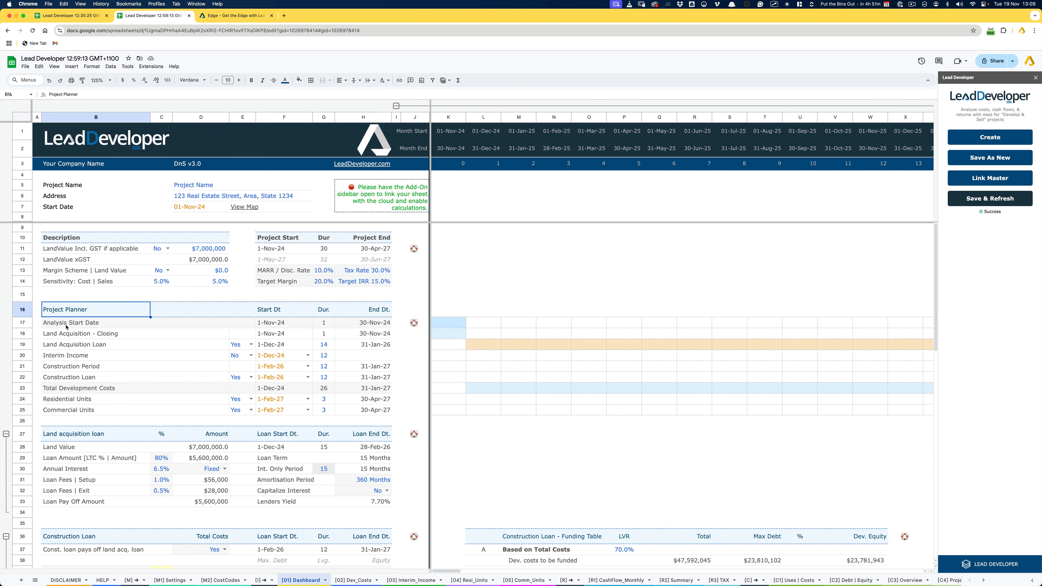
drag(271, 324, 271, 344)
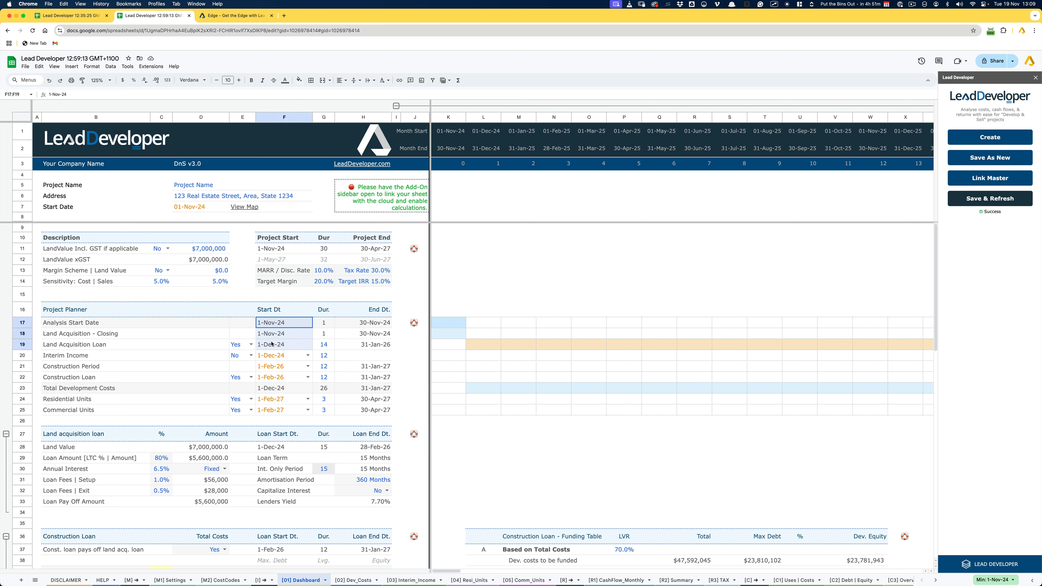
click(290, 335)
click(284, 348)
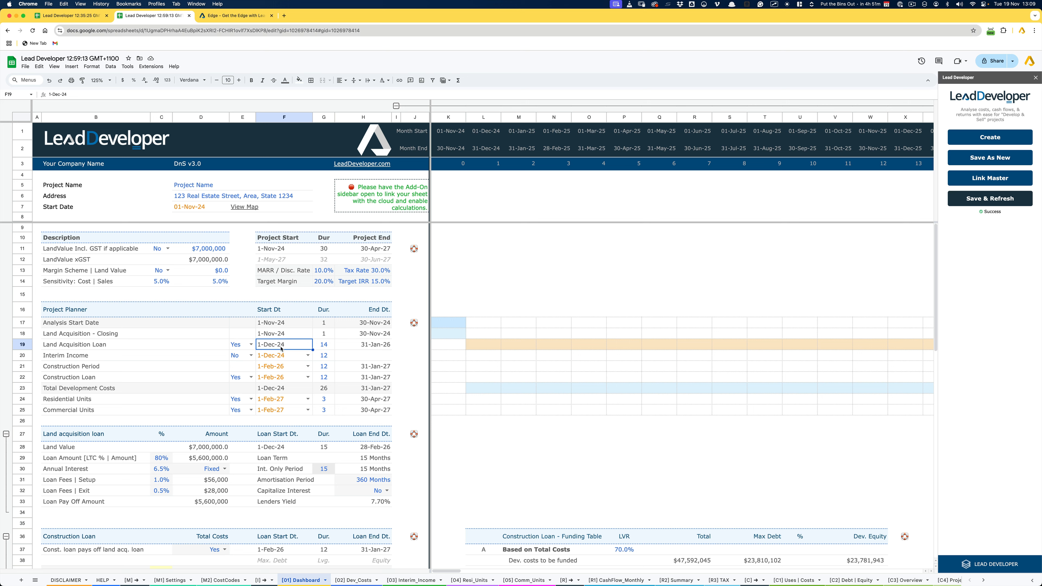
drag(324, 348, 324, 379)
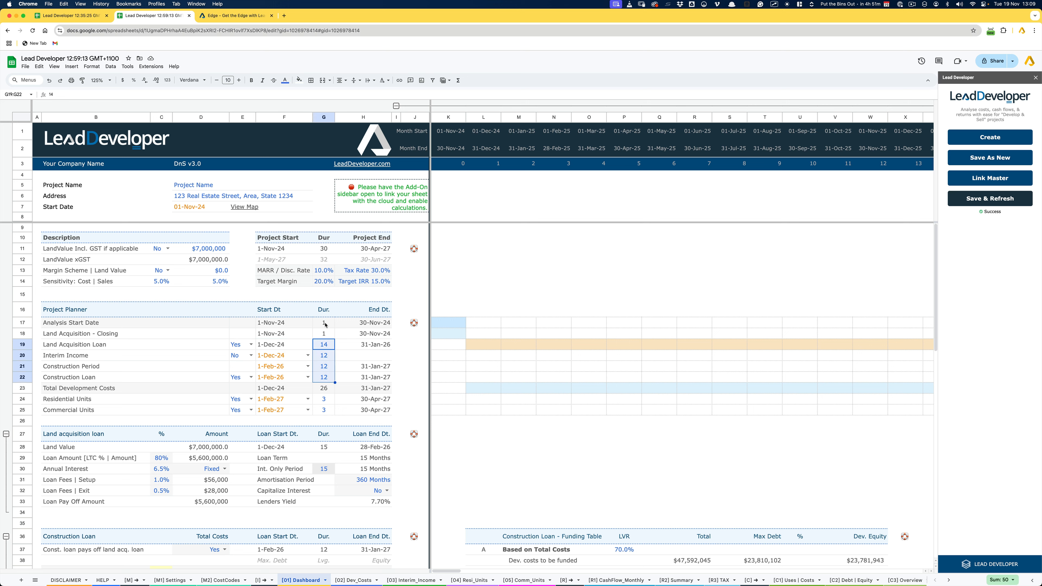
click(327, 313)
drag(327, 313, 327, 410)
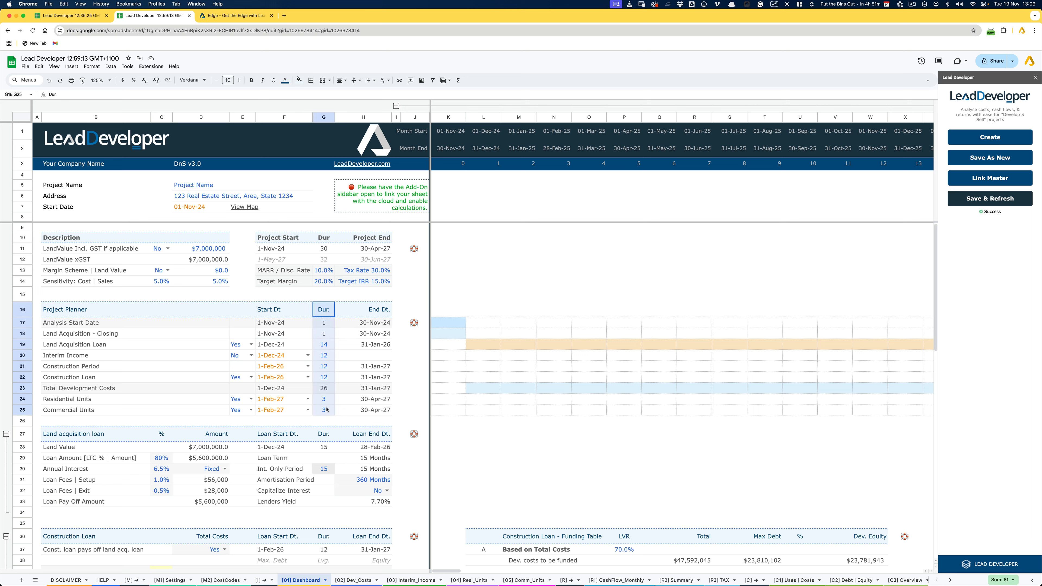
click(328, 348)
drag(328, 351, 327, 376)
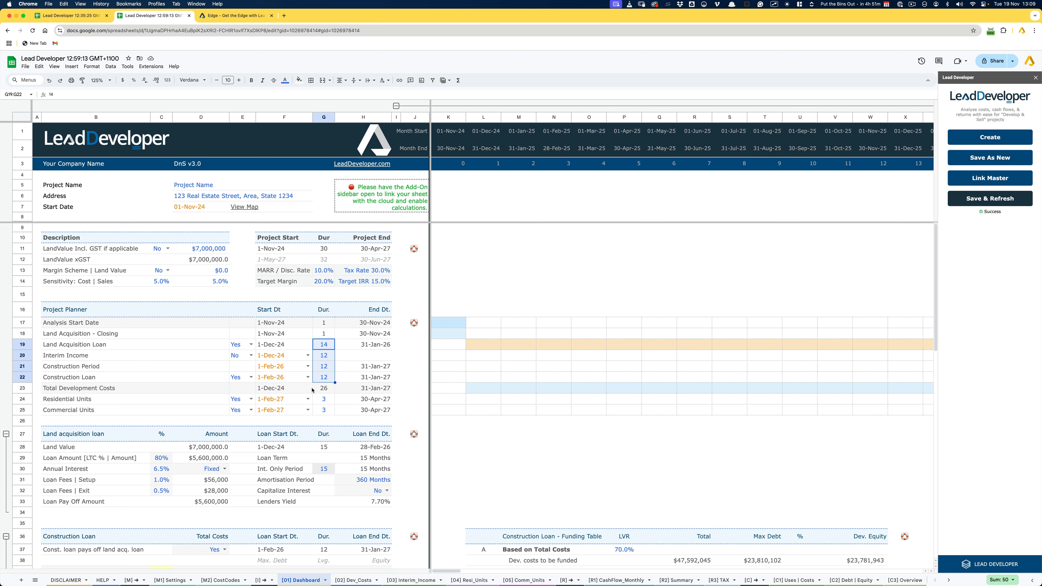
click(280, 358)
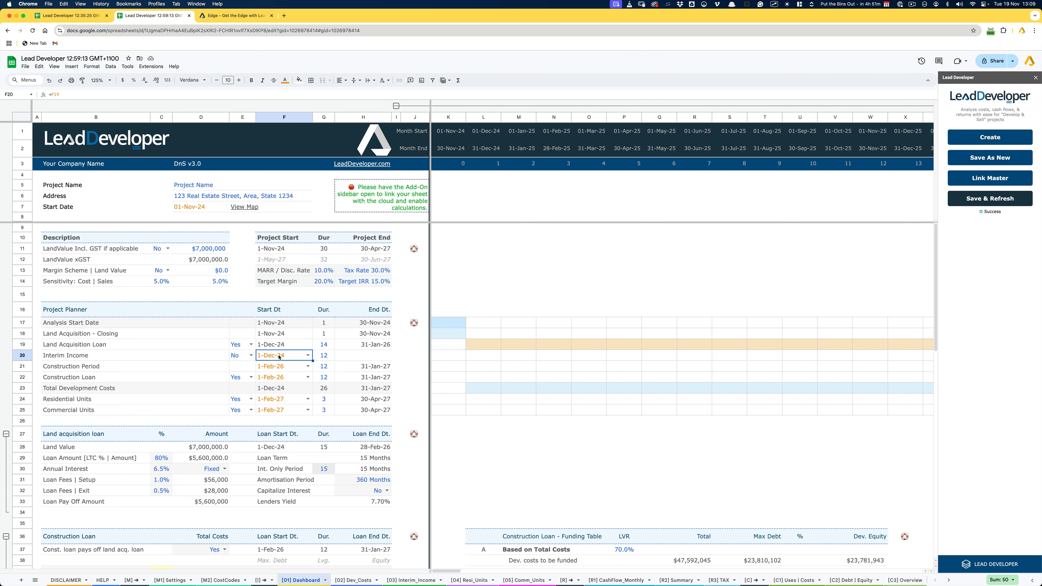
click(276, 366)
click(273, 376)
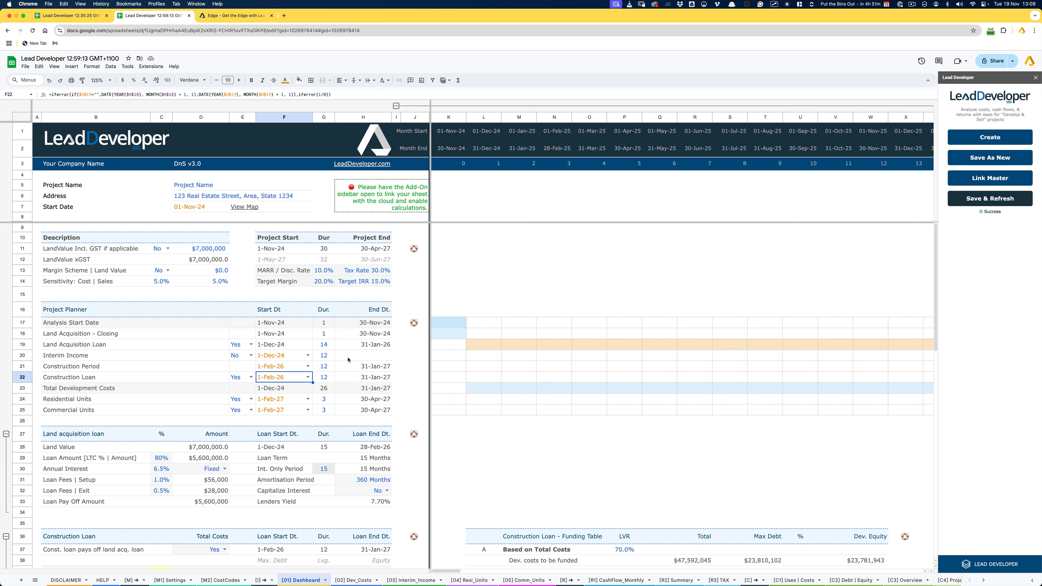
- Look through the end of the workbook's sheet list and along the Dashboard's monthly timeline columns
click(35, 580)
scroll(65, 533, down, 5)
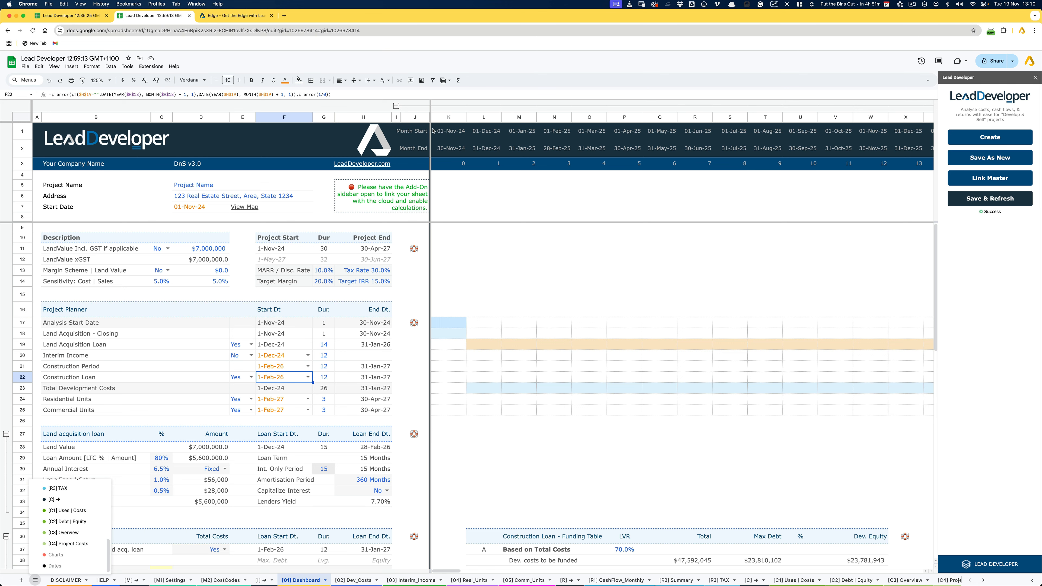
scroll(654, 144, right, 10)
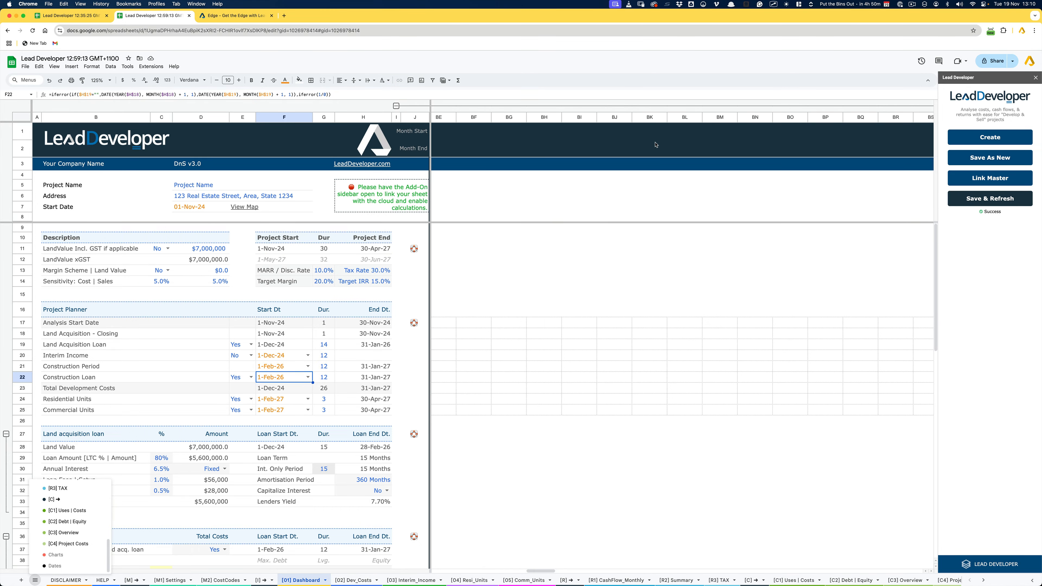
scroll(655, 145, left, 10)
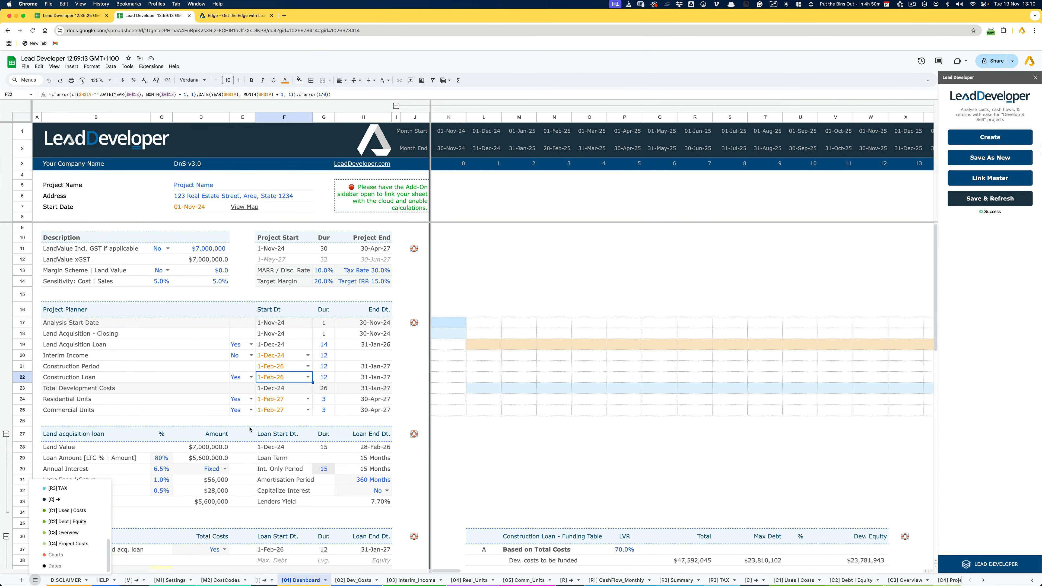
- Check the Interim Income start date's colour against the "Linked, but editable" entry in the Settings sheet's Colour Legend
click(271, 344)
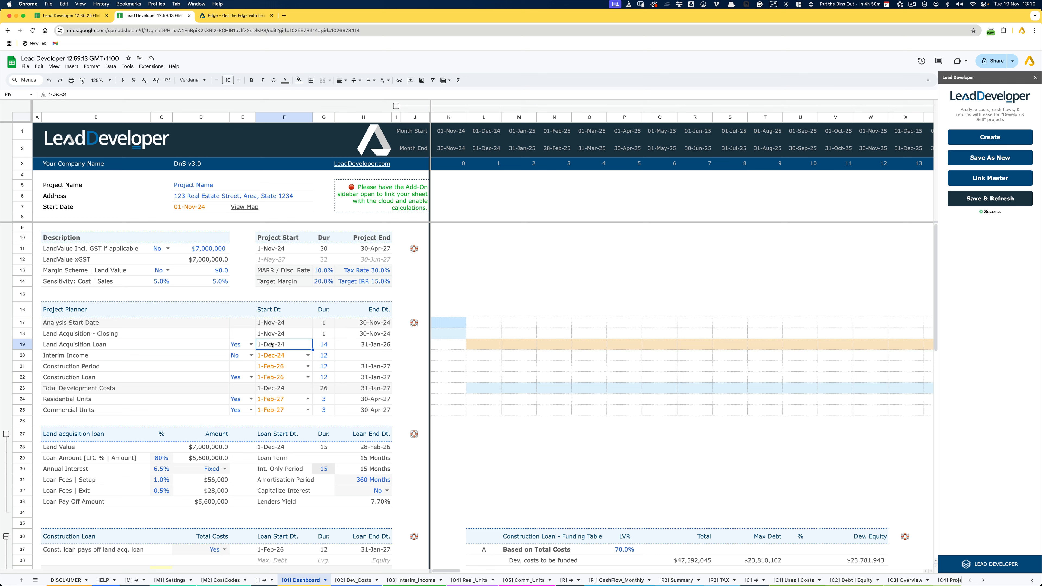
click(279, 355)
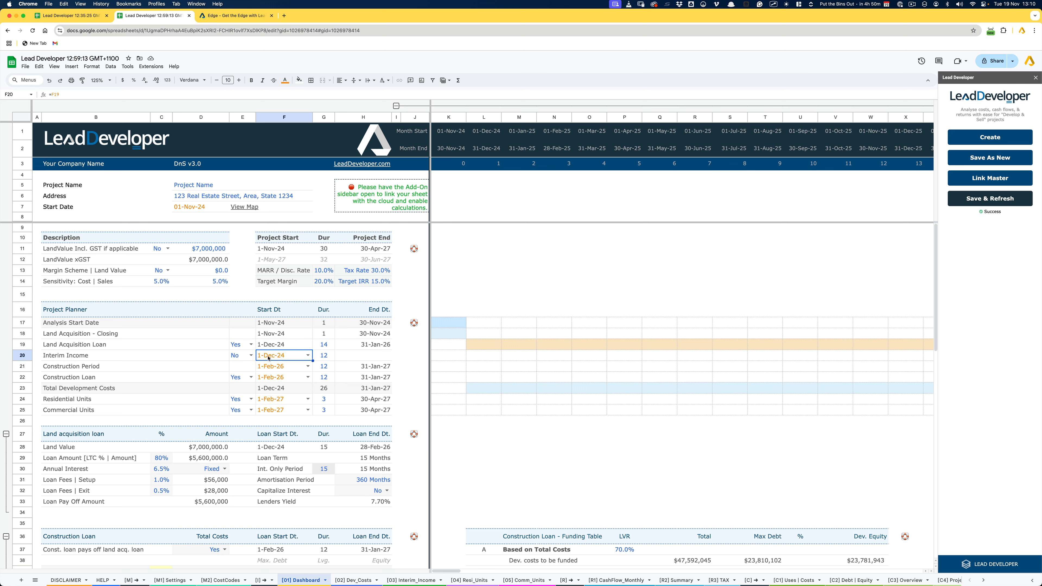
click(170, 580)
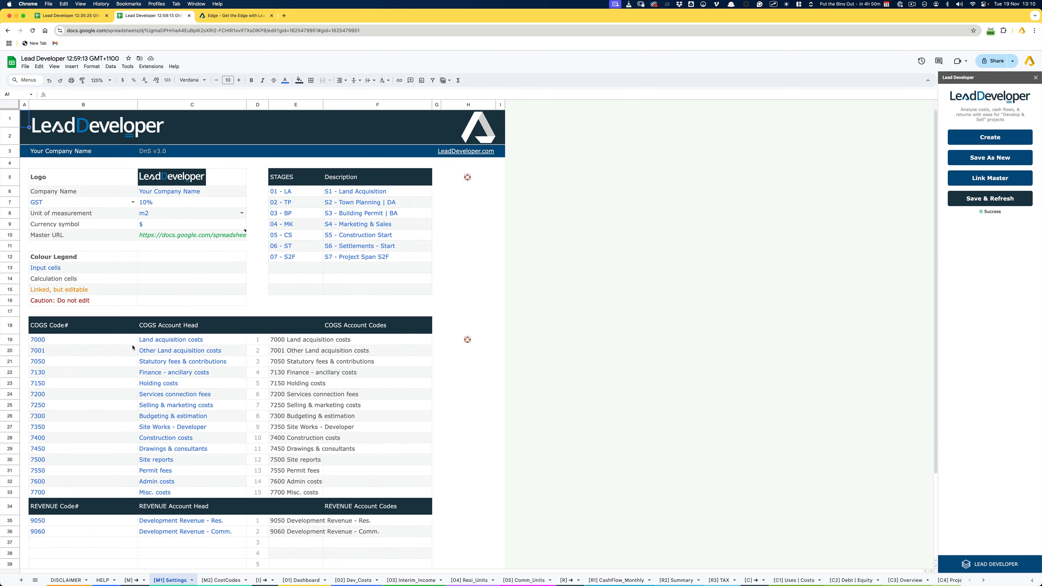
click(57, 292)
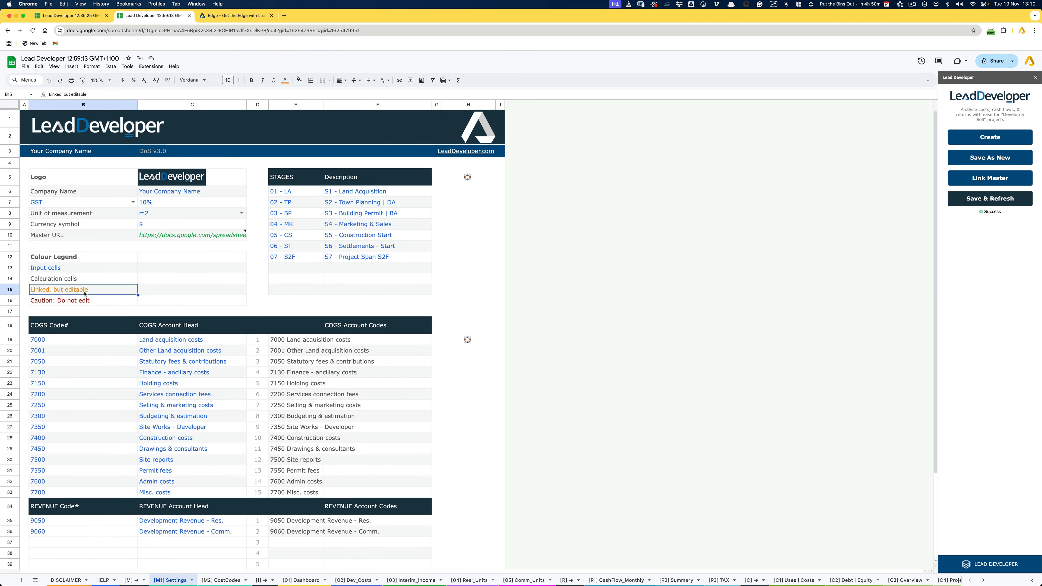
- Return to the Dashboard sheet and set the Interim Income start date to 01-Apr-2025
click(302, 575)
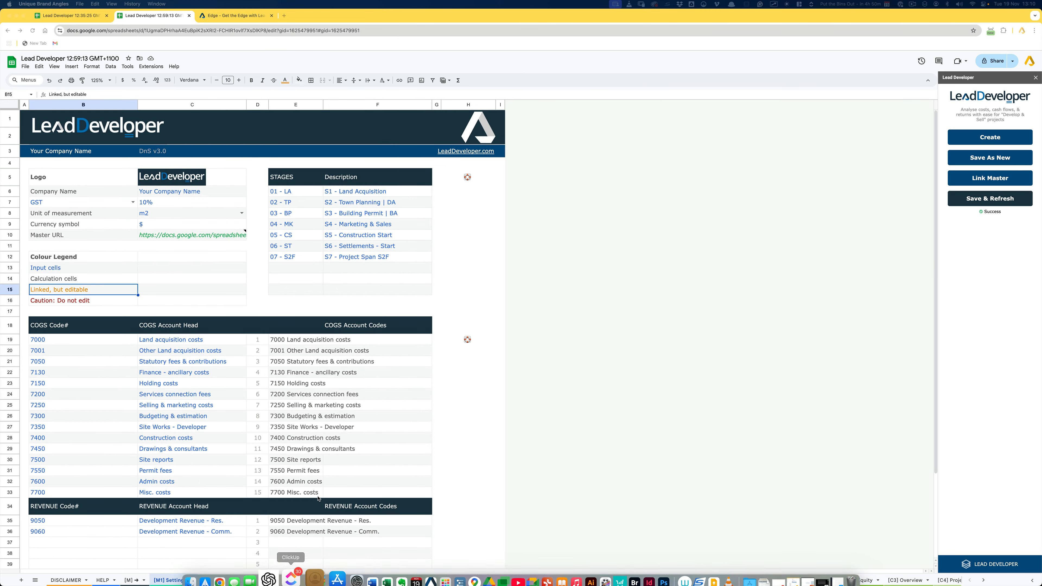
click(303, 580)
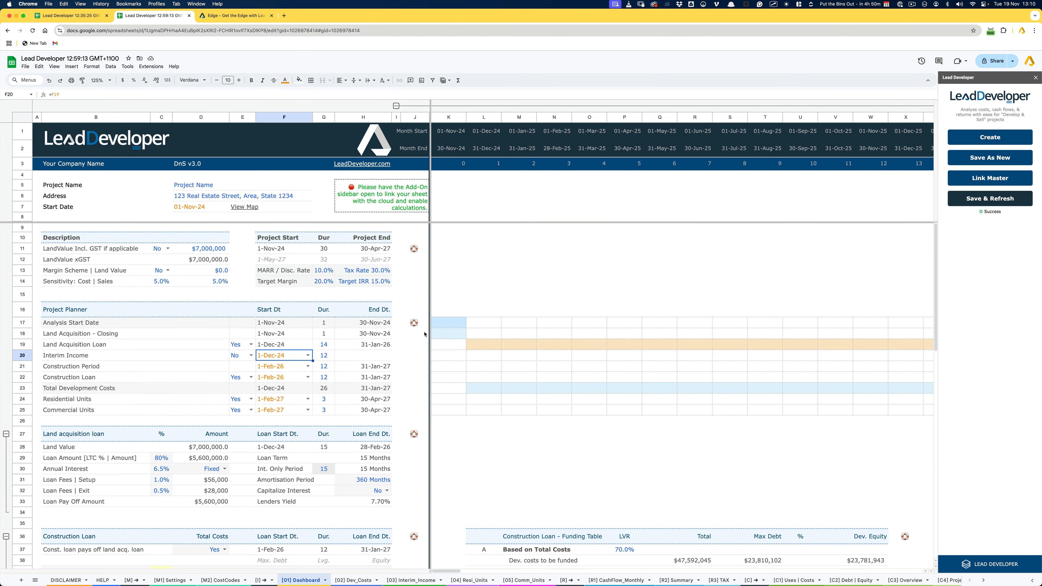
click(307, 355)
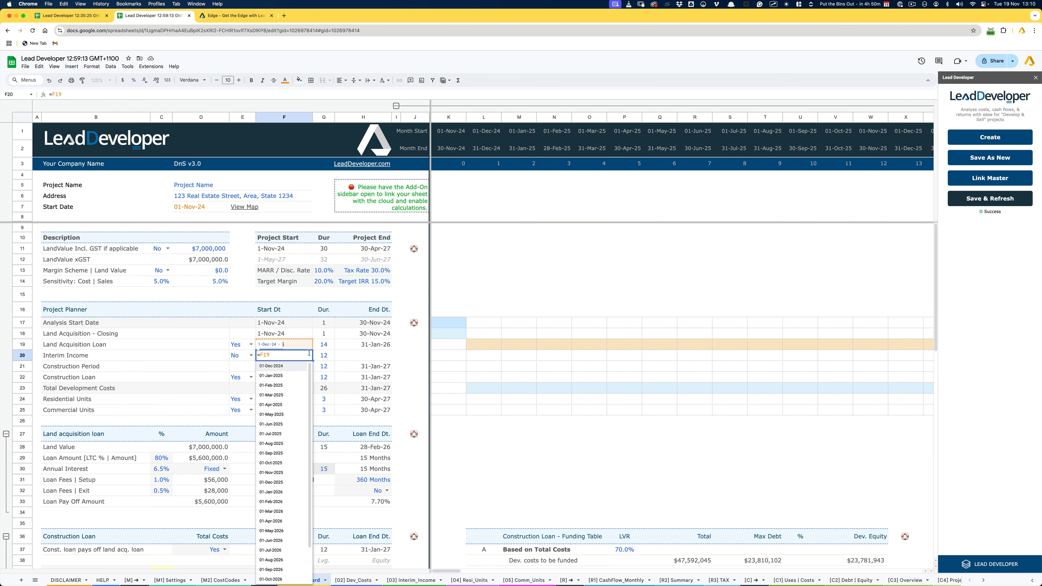
click(282, 405)
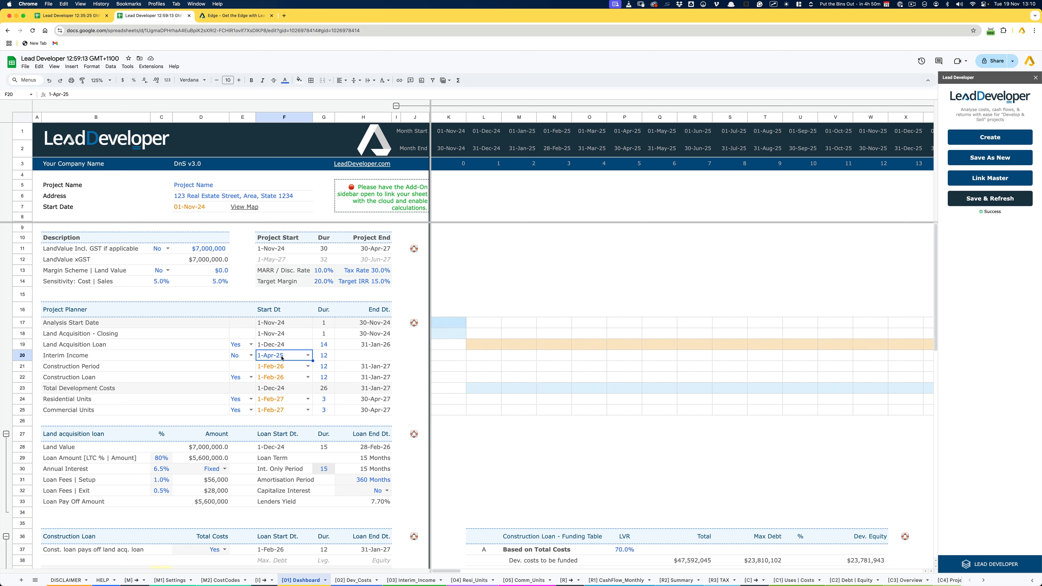
- Review the Project Planner's Yes/No switches and set the Land Acquisition Loan duration to 6
click(80, 346)
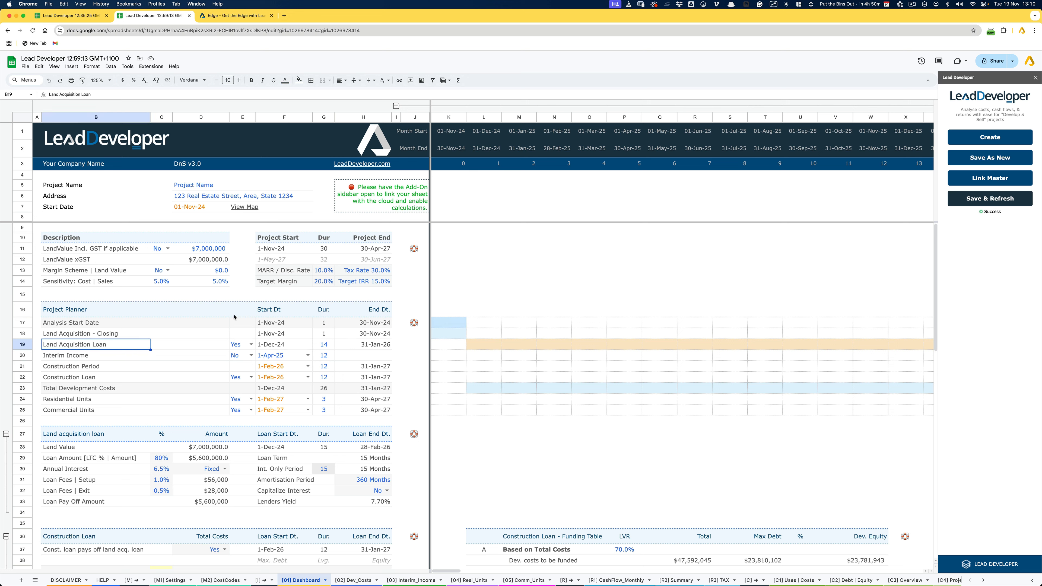
drag(242, 322, 241, 412)
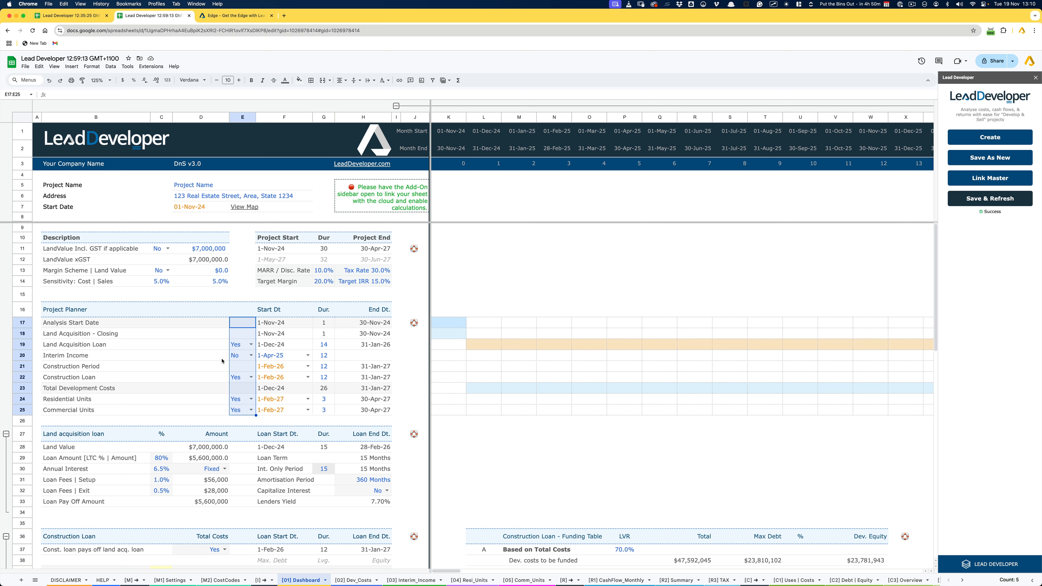
click(83, 347)
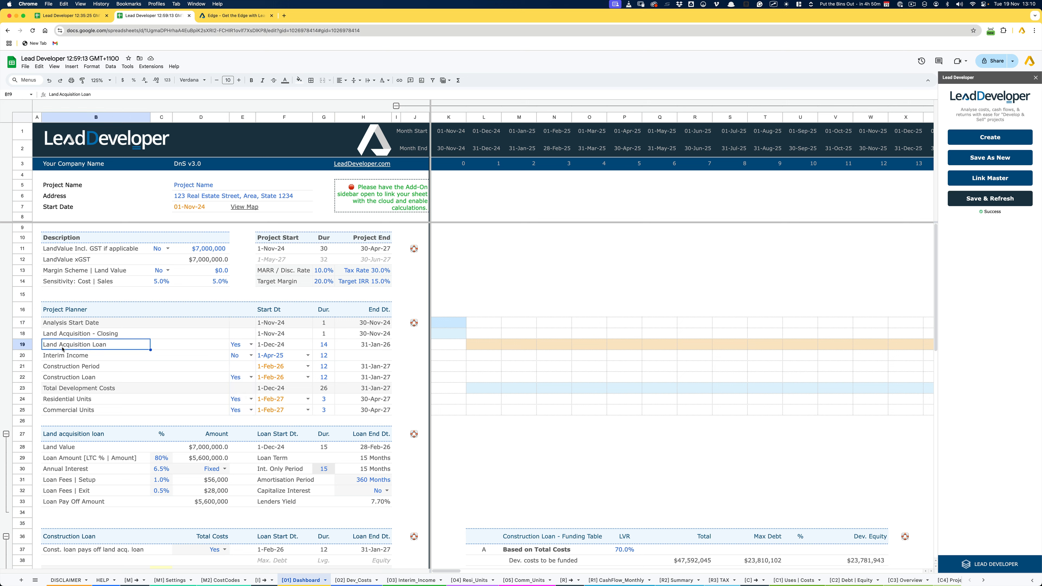
click(242, 346)
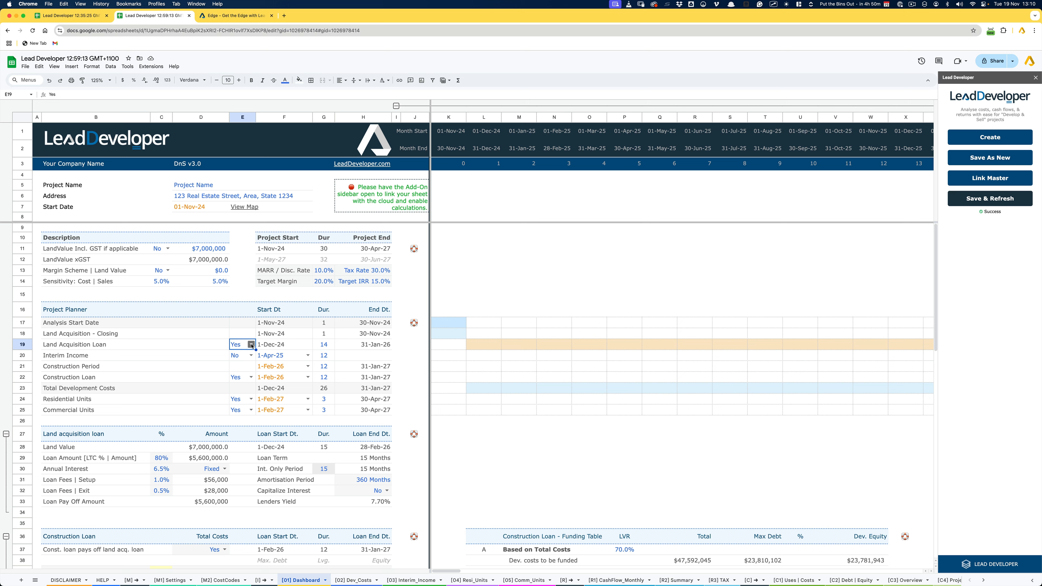
click(327, 346)
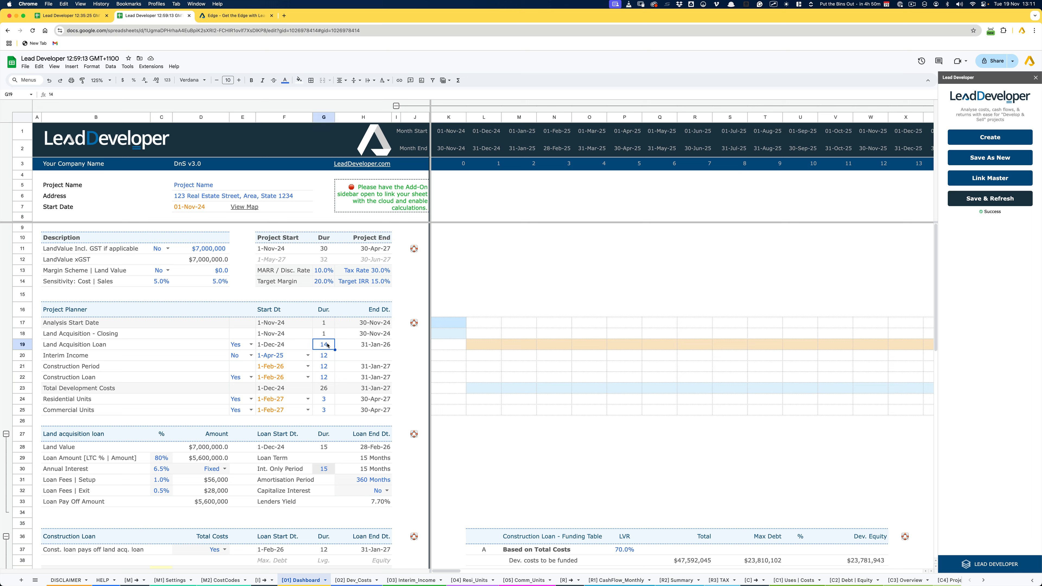
text(6)
key(Return)
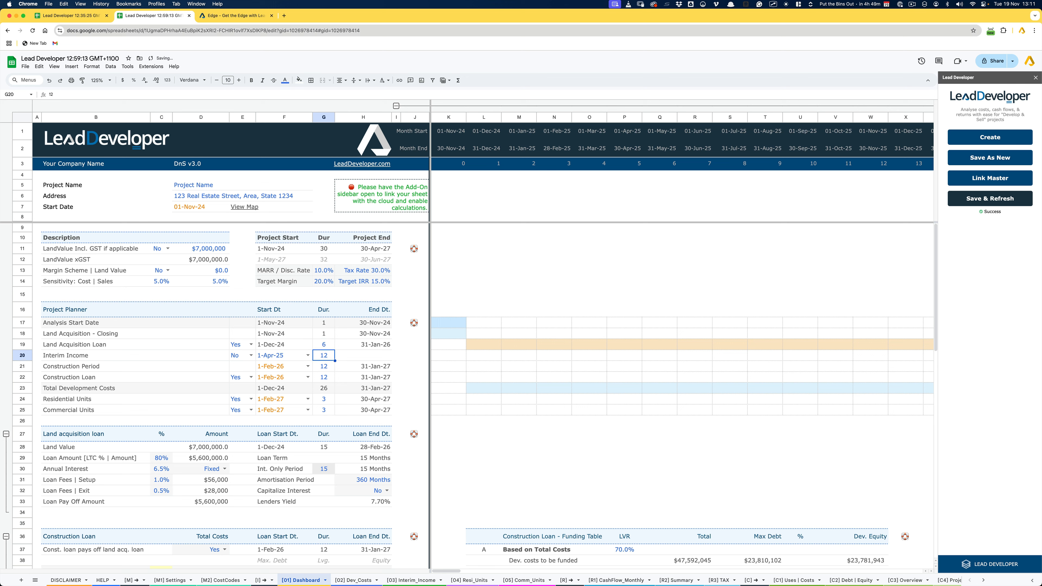
- Enable Interim Income in the Project Planner by setting its switch to Yes
key(Left)
key(Left)
key(Left)
key(Right)
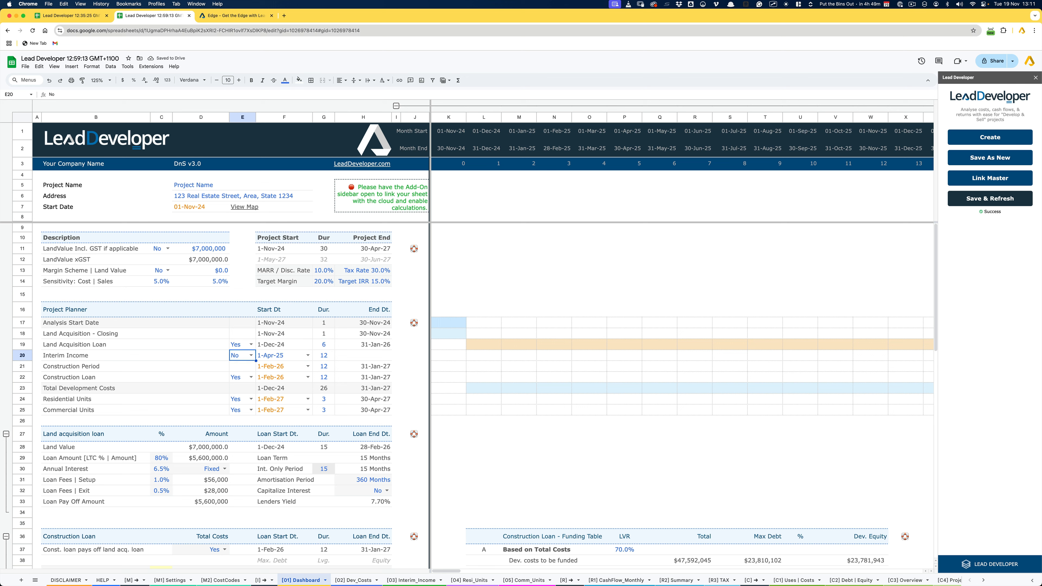
click(83, 360)
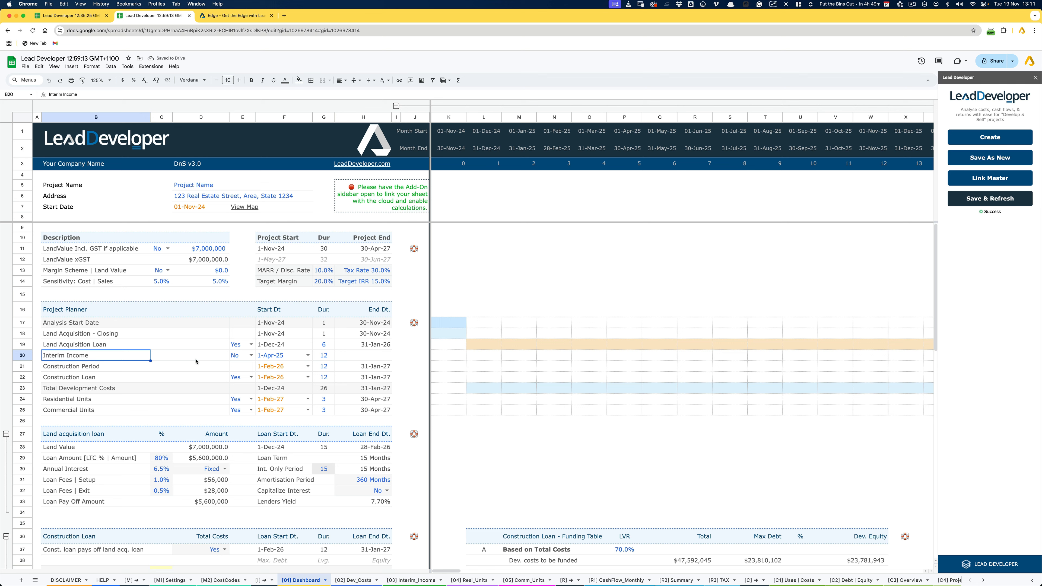
click(250, 356)
click(242, 368)
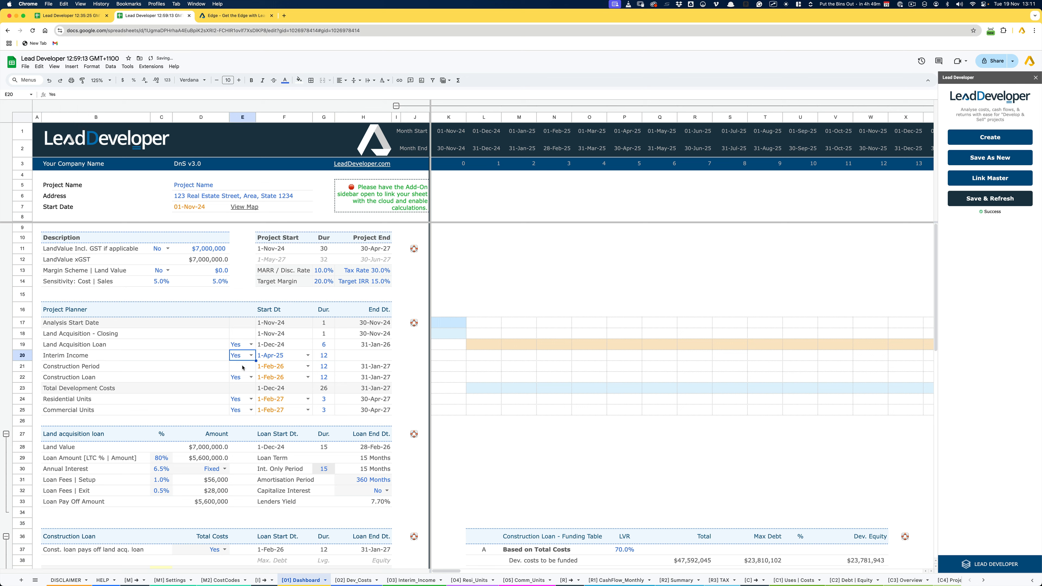
- Set the Interim Income duration in the Project Planner to 6
click(107, 359)
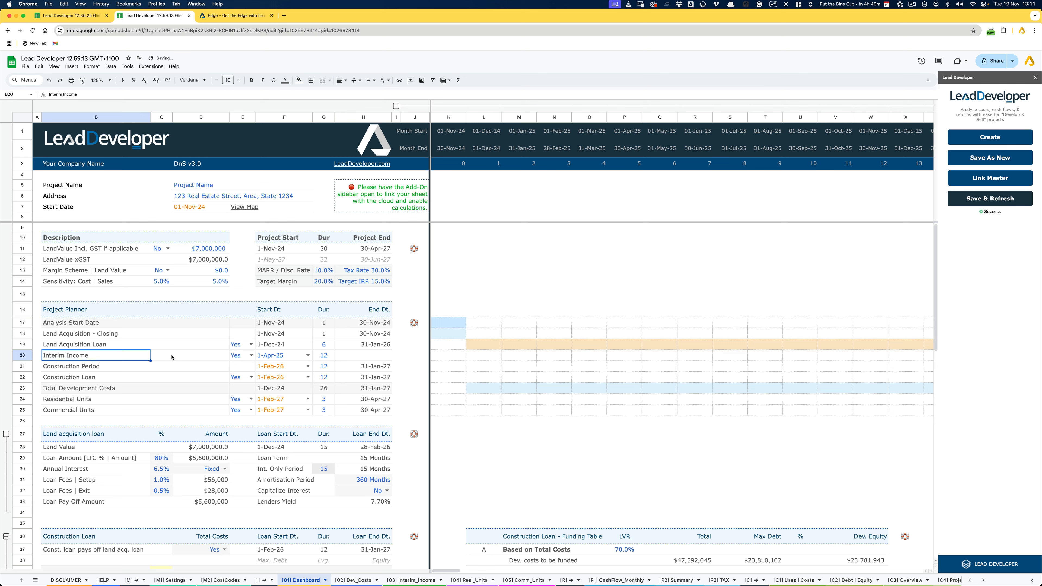
click(324, 355)
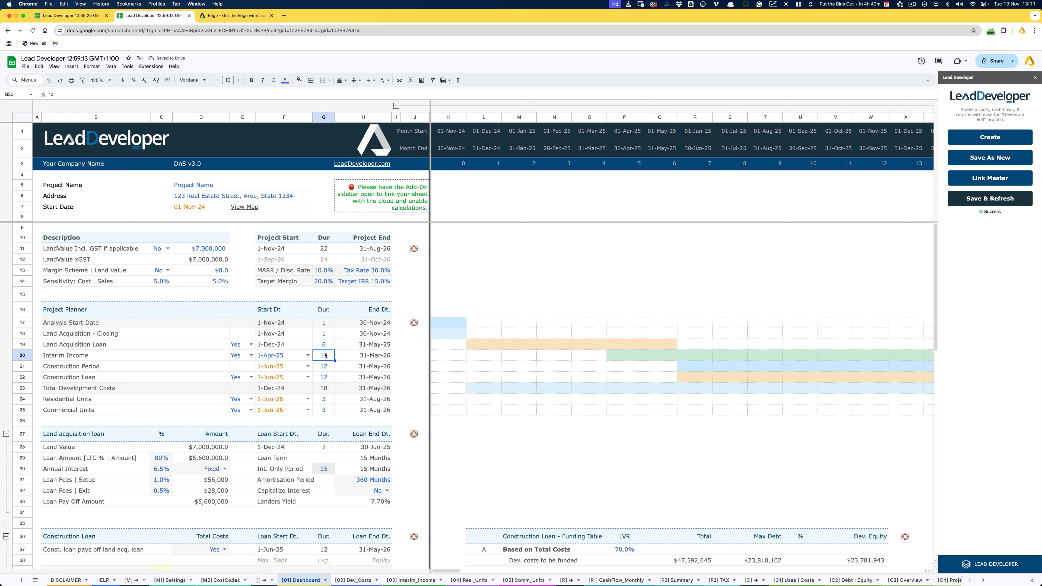
text(6)
key(Return)
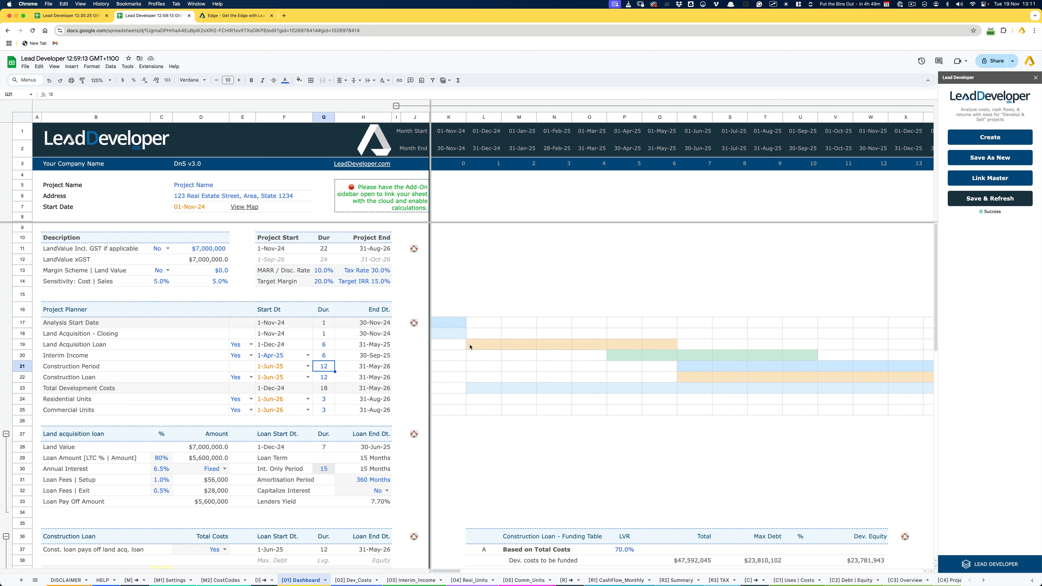
- Examine the Land Acquisition Loan's bar in the timeline and compare its start date with that of Interim Income
drag(471, 347, 657, 348)
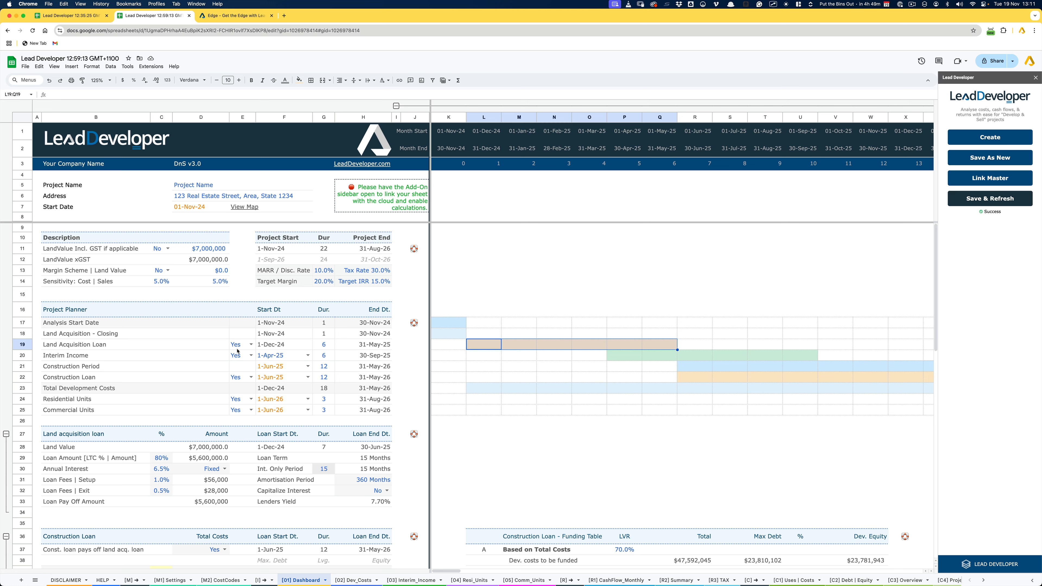
click(272, 356)
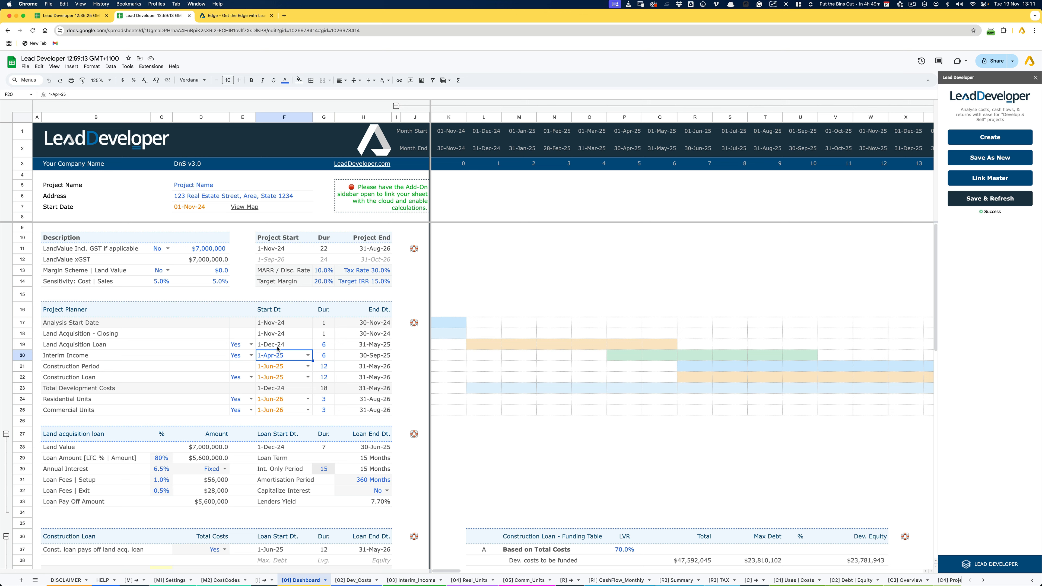
click(278, 347)
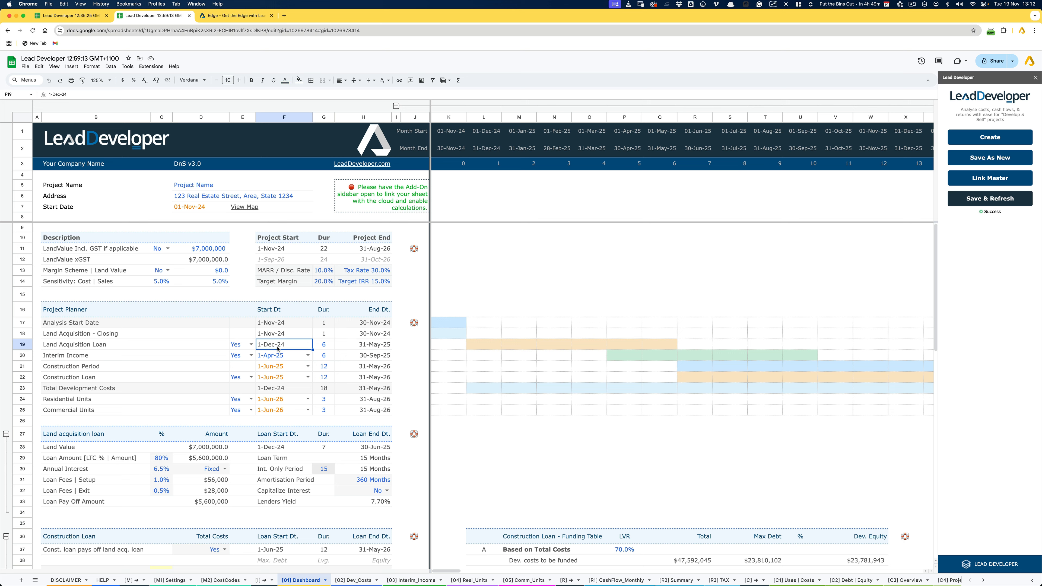
click(112, 359)
click(287, 356)
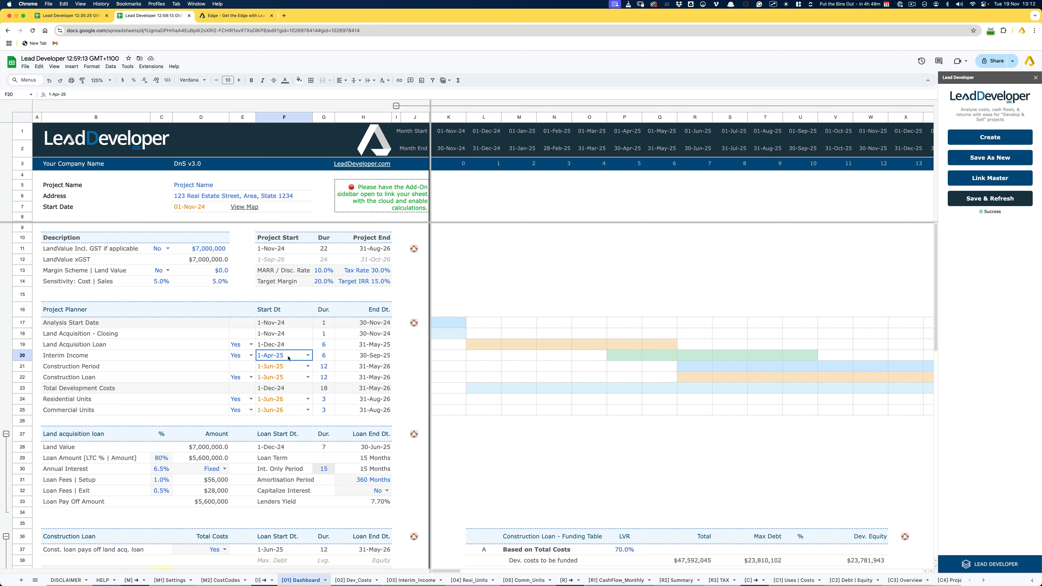
- Set the Interim Income start date in the Project Planner to 1-Dec-24
text(1-Dec-24)
key(Return)
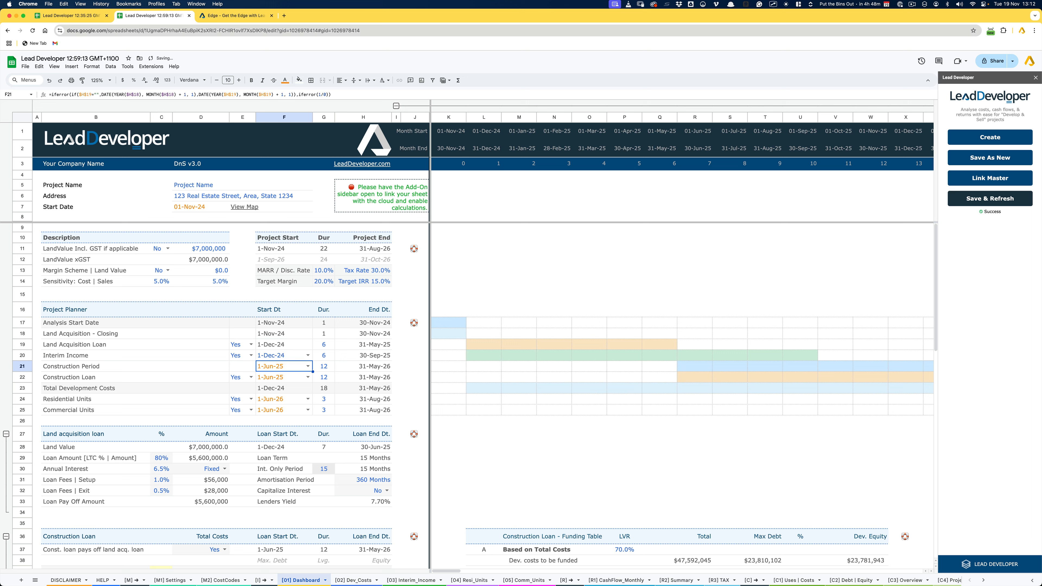
key(Up)
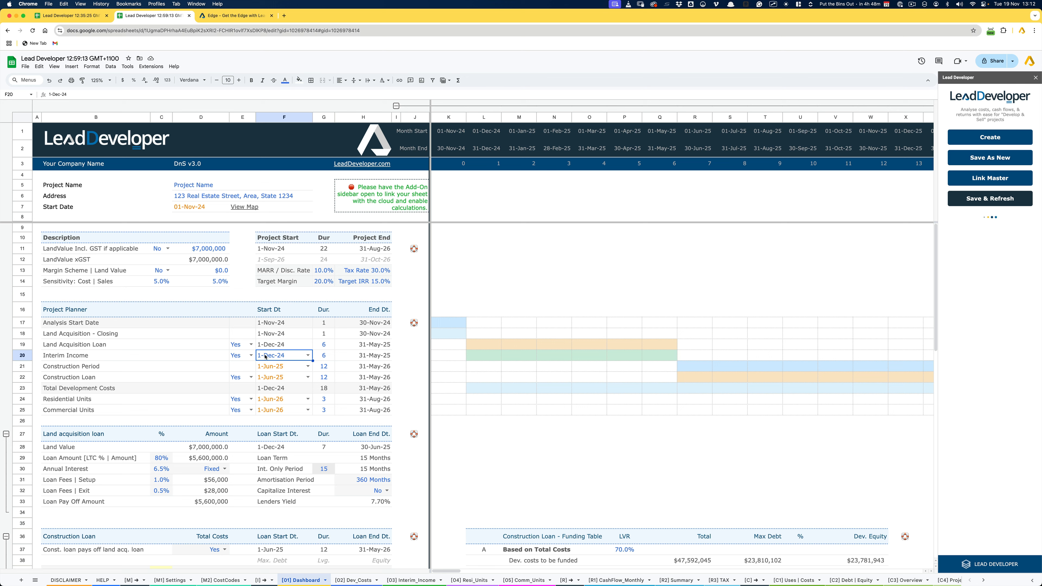
- Examine the Project Planner's timeline bars and compare the Land Acquisition closing dates with the project's Start Date
drag(485, 360, 661, 357)
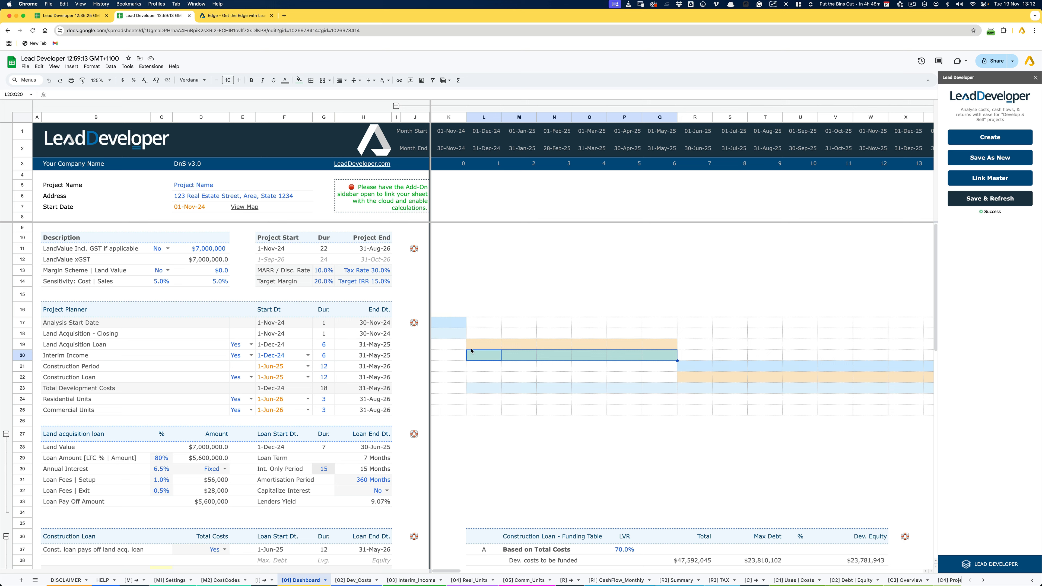
drag(476, 345, 908, 370)
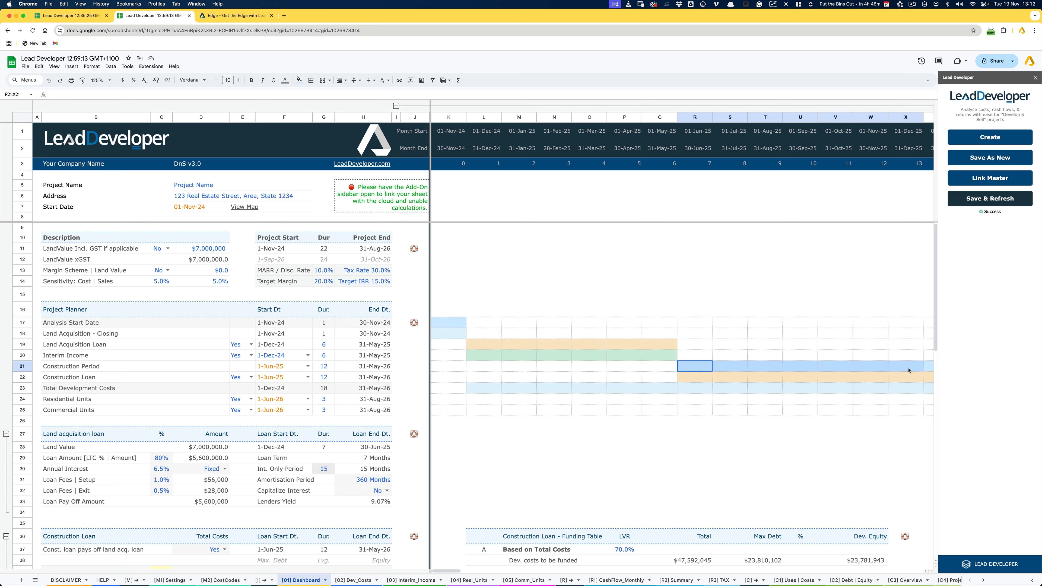
drag(702, 378, 835, 378)
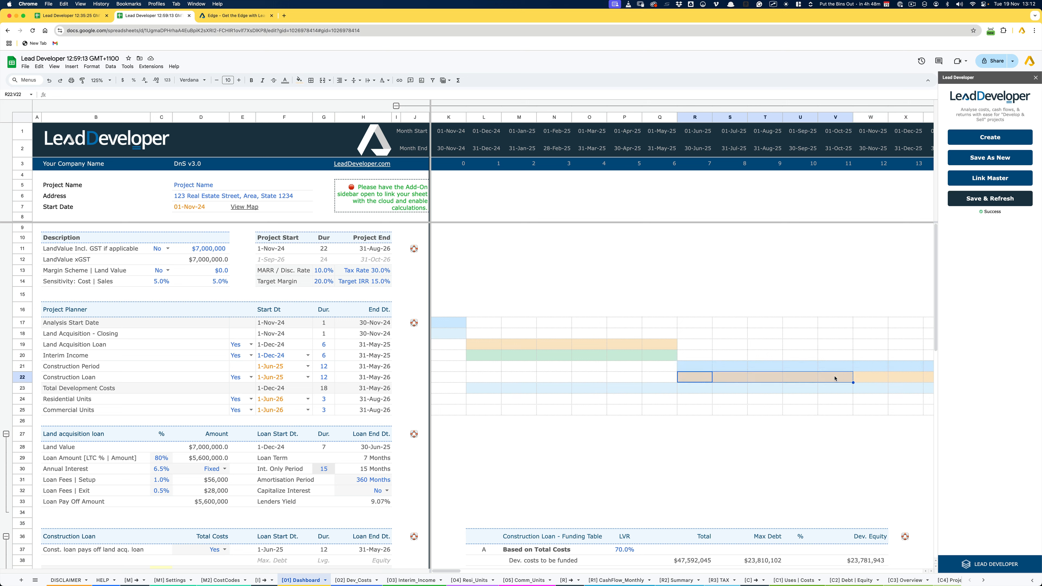
click(59, 390)
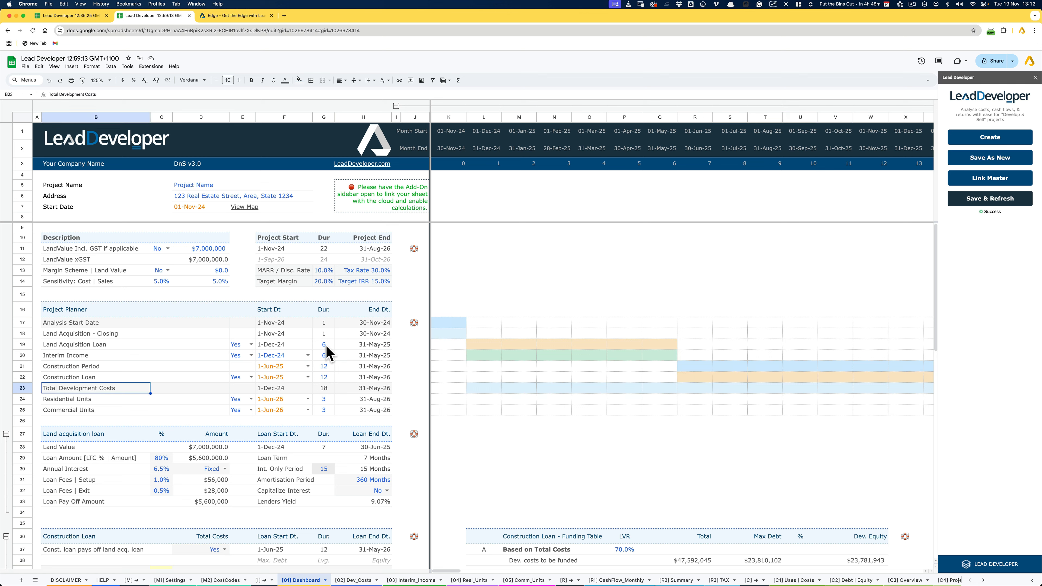
click(482, 393)
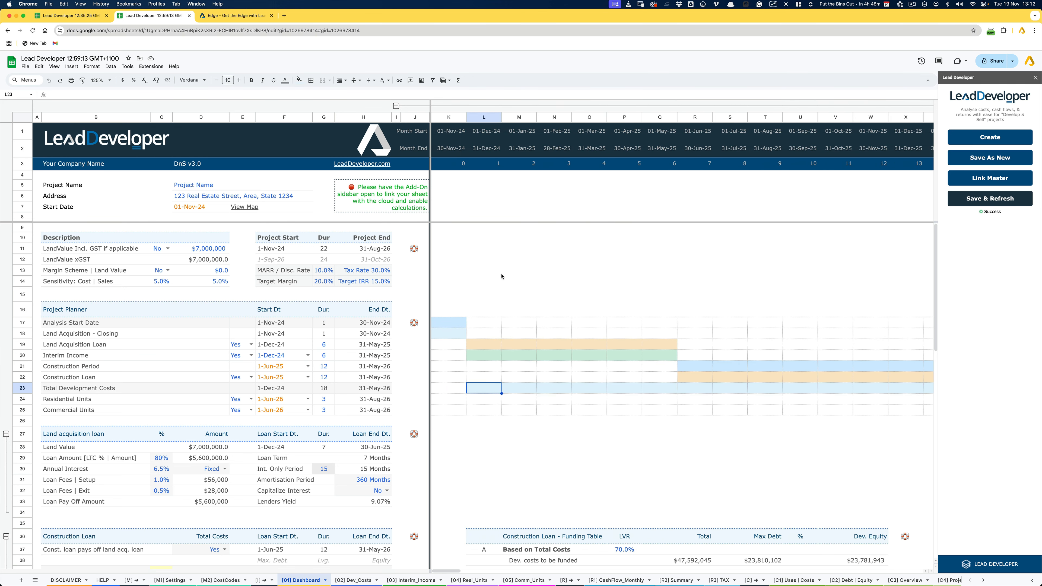
drag(454, 275, 445, 439)
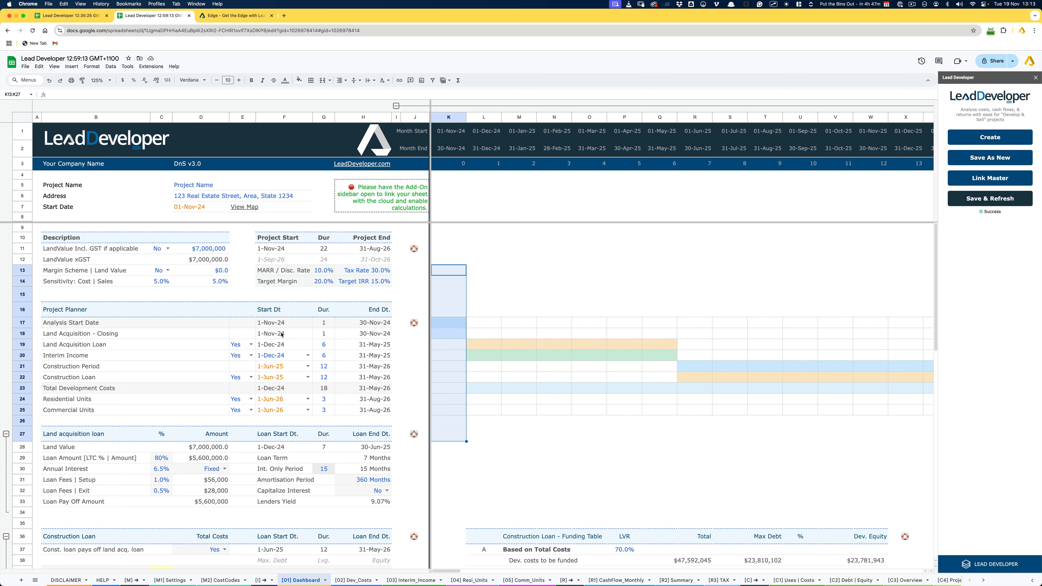
drag(282, 334, 377, 335)
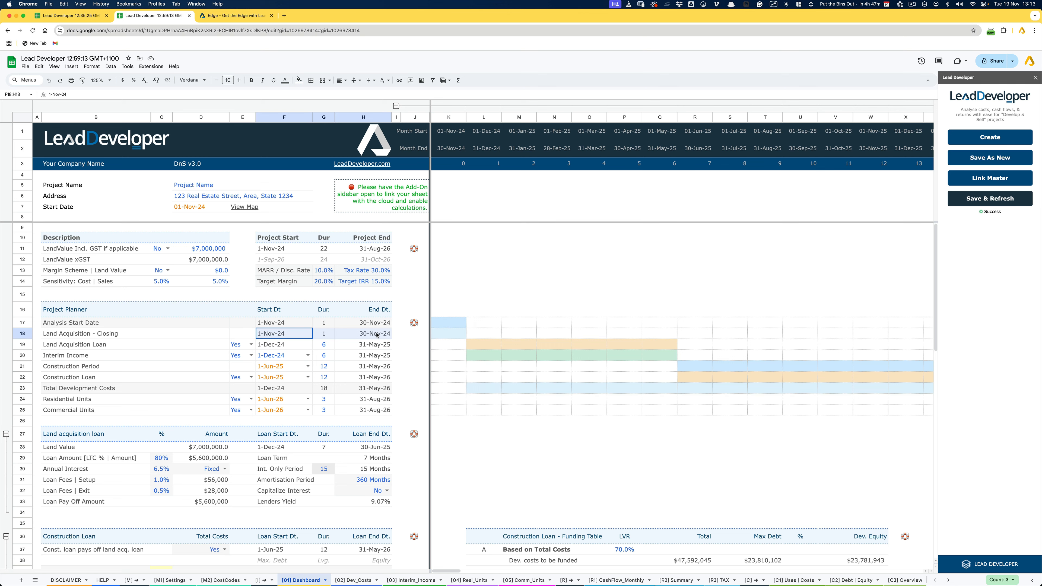
click(118, 335)
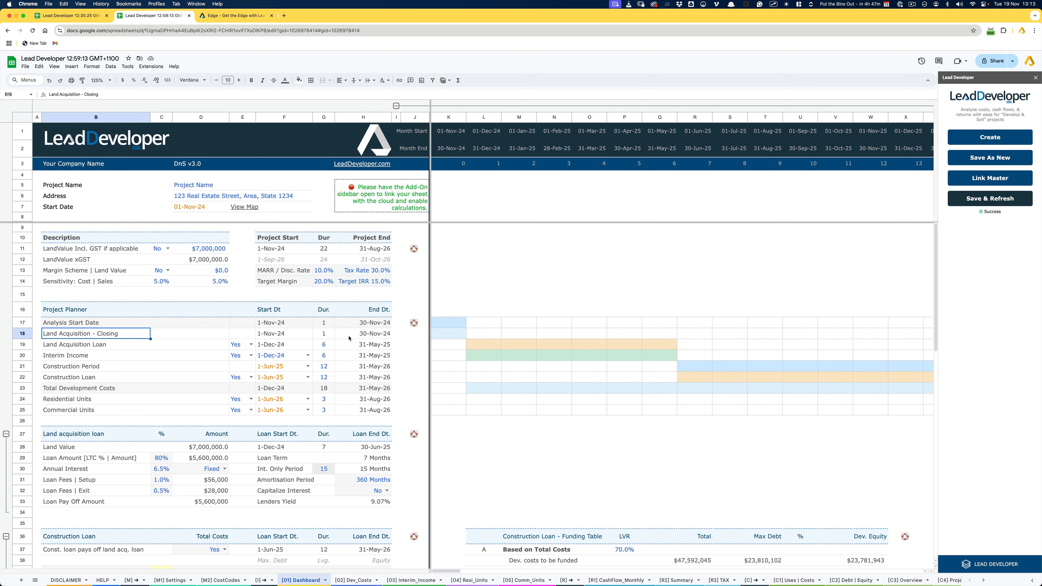
click(195, 210)
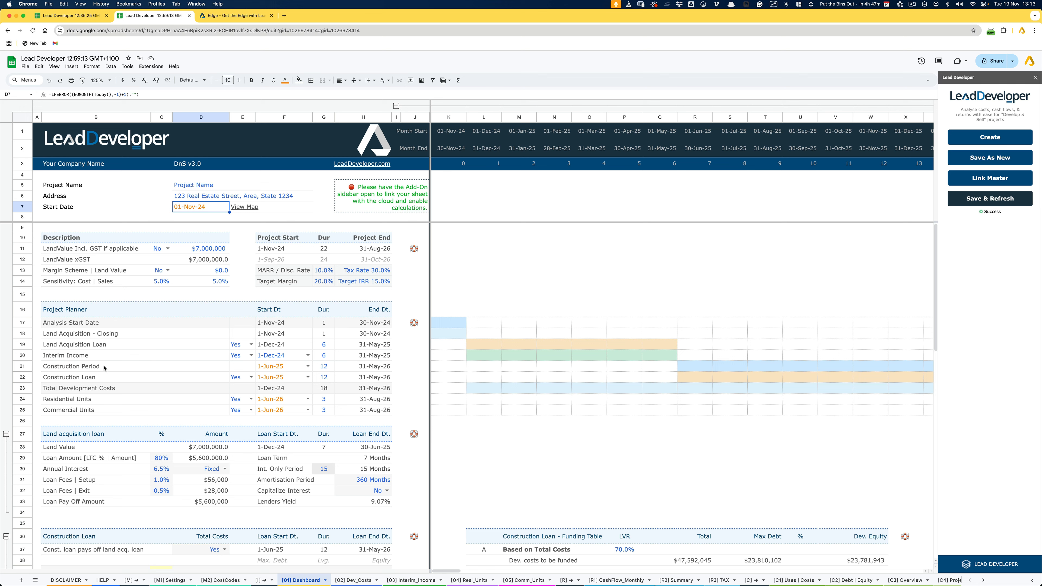
- Check the Construction Period's start date formula and replace it with the date 1-Aug-25
click(269, 366)
click(270, 367)
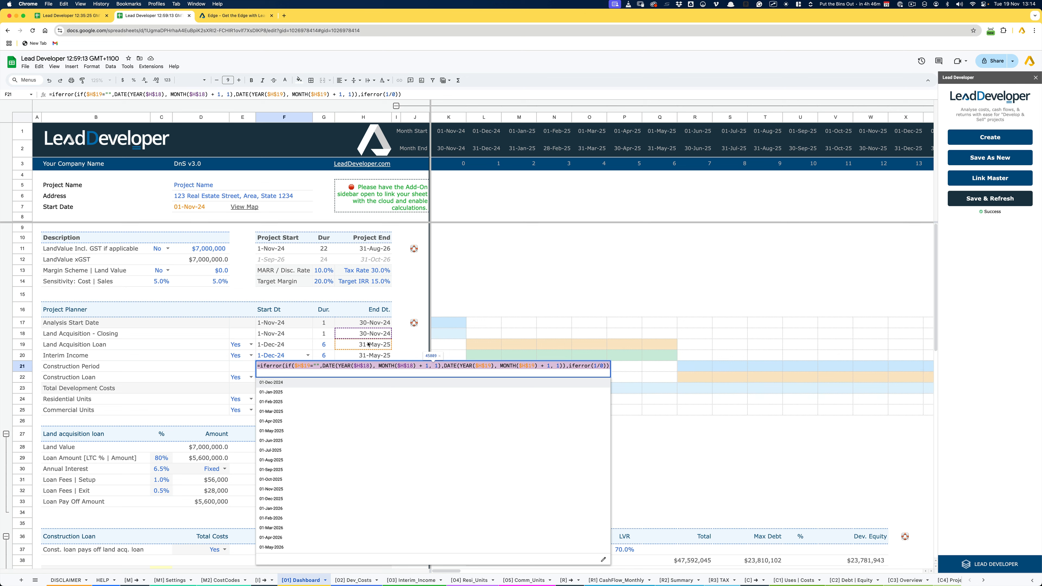
key(Escape)
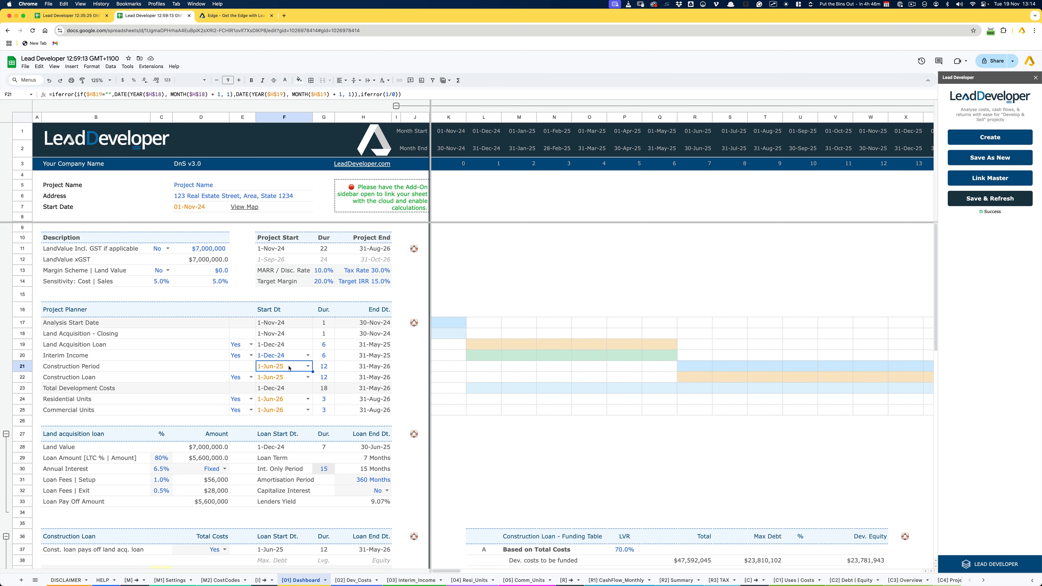
text(au)
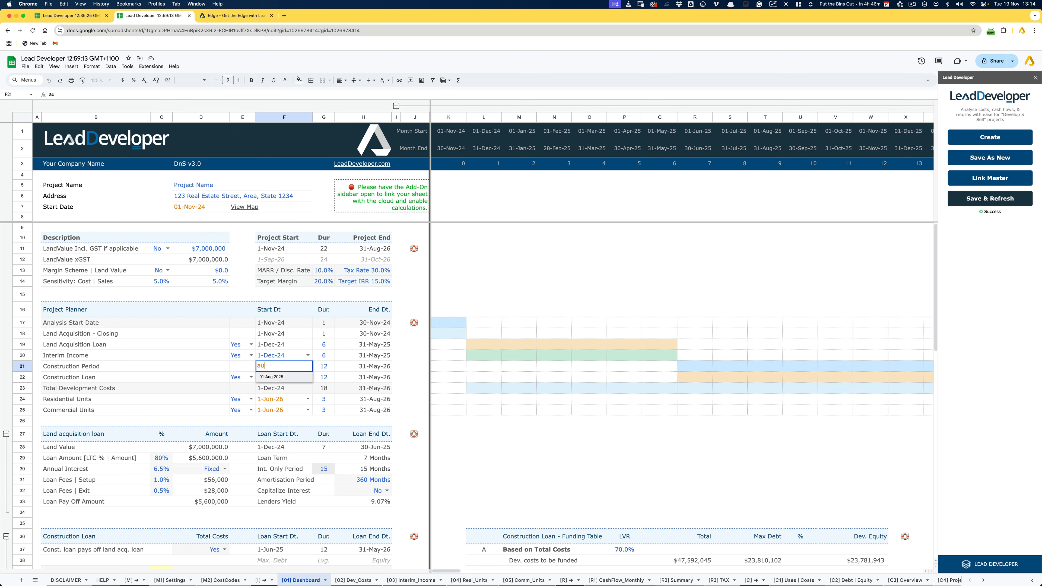
key(Return)
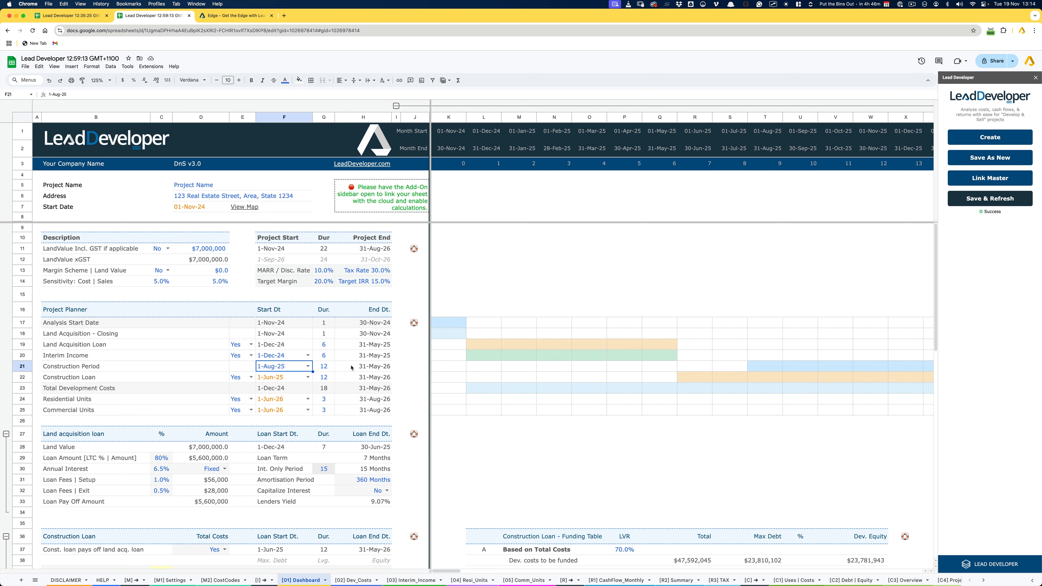
- Compare the start dates, durations and timeline bars of the Land Acquisition Loan, Construction Period and Construction Loan, including the gap before construction
click(23, 344)
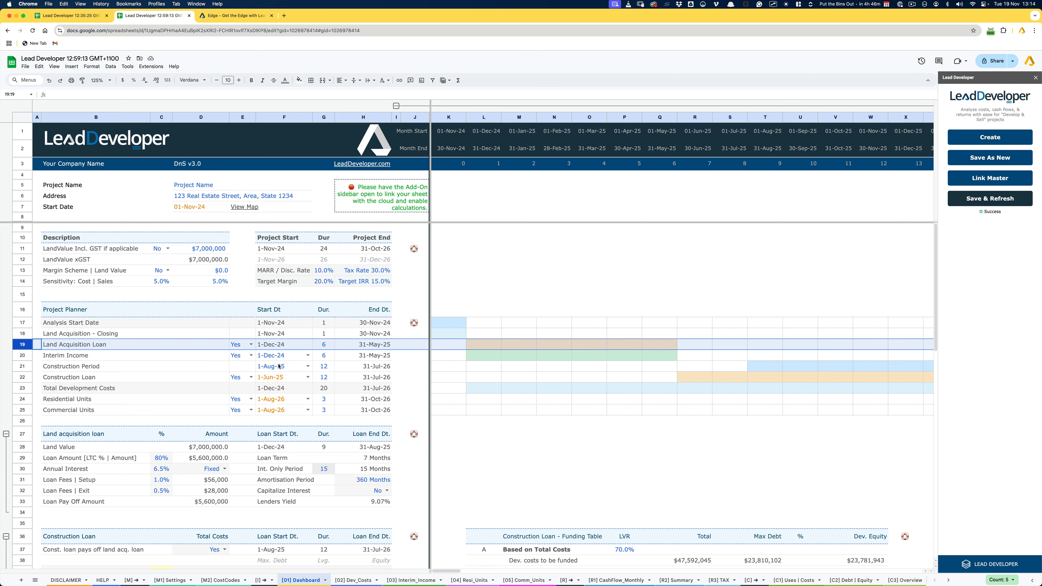
click(271, 377)
click(111, 377)
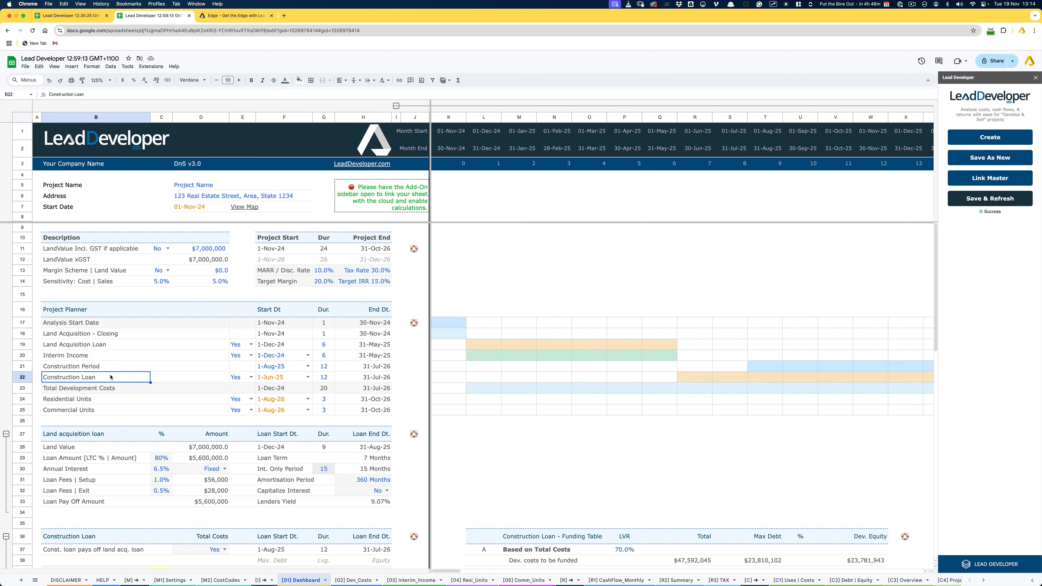
click(281, 378)
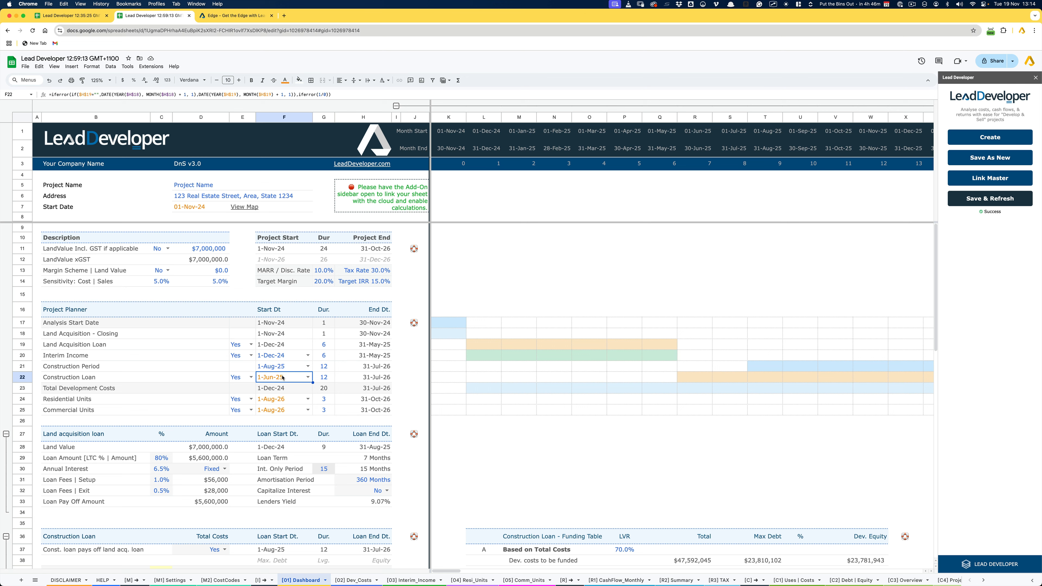
drag(331, 343, 334, 377)
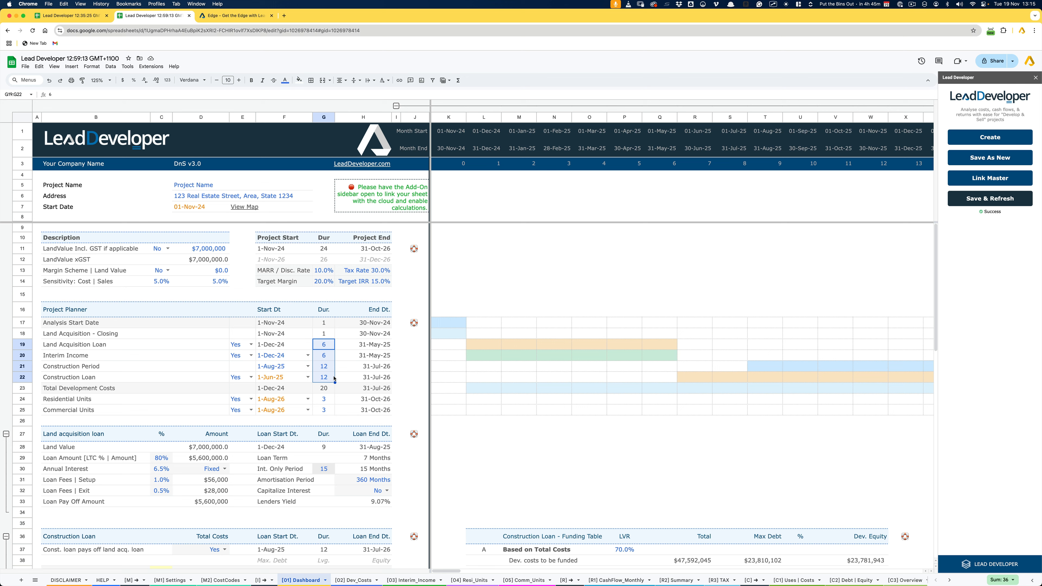
click(293, 378)
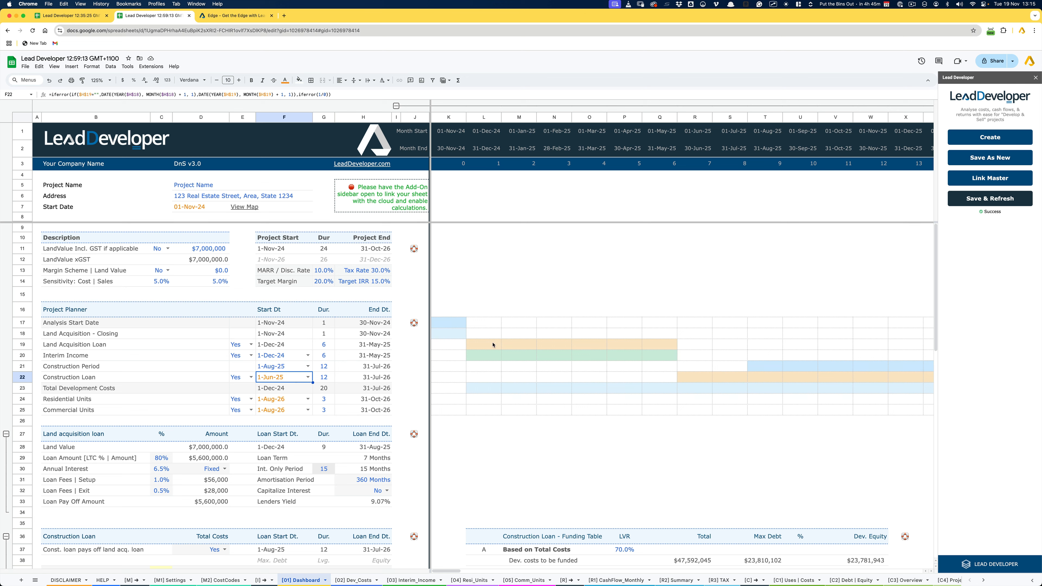
click(25, 343)
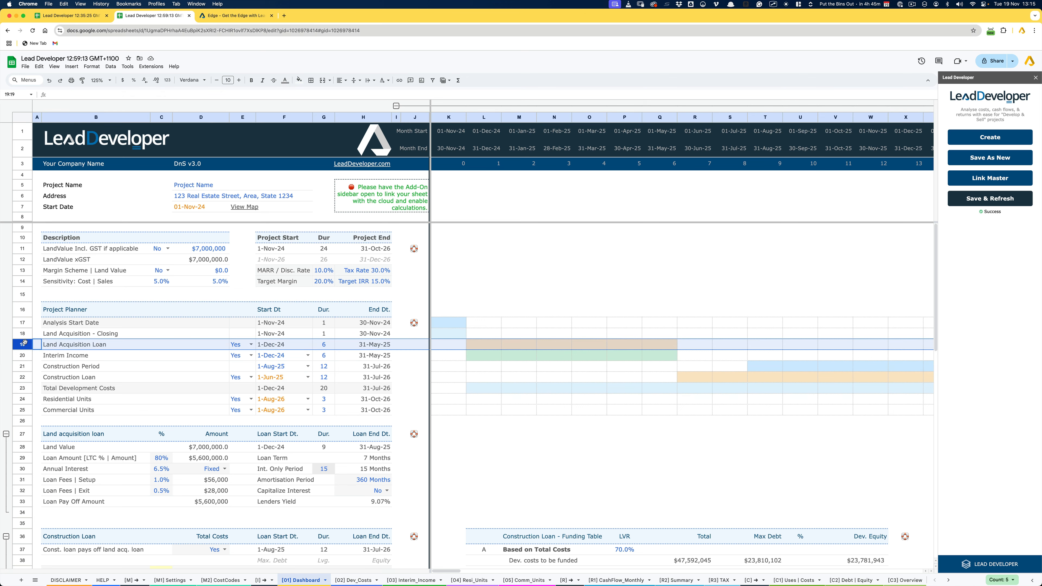
click(479, 347)
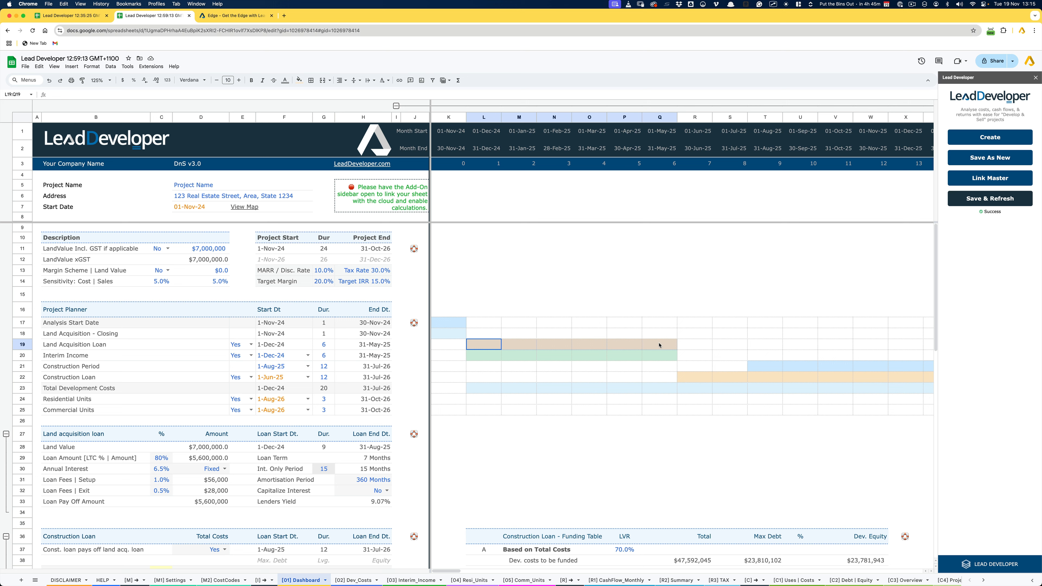
drag(659, 345, 661, 346)
drag(765, 368, 766, 381)
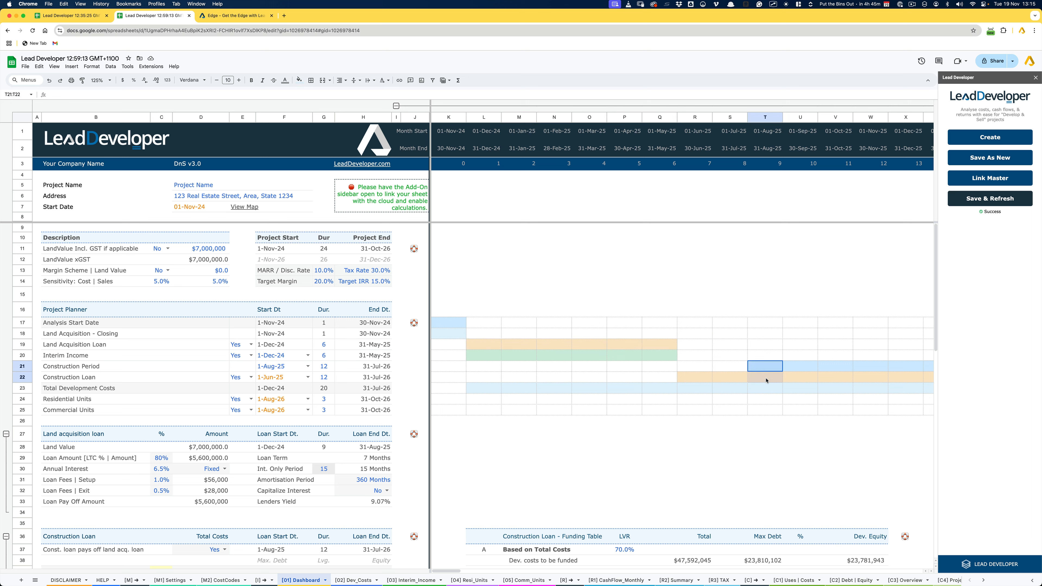
drag(700, 346, 730, 349)
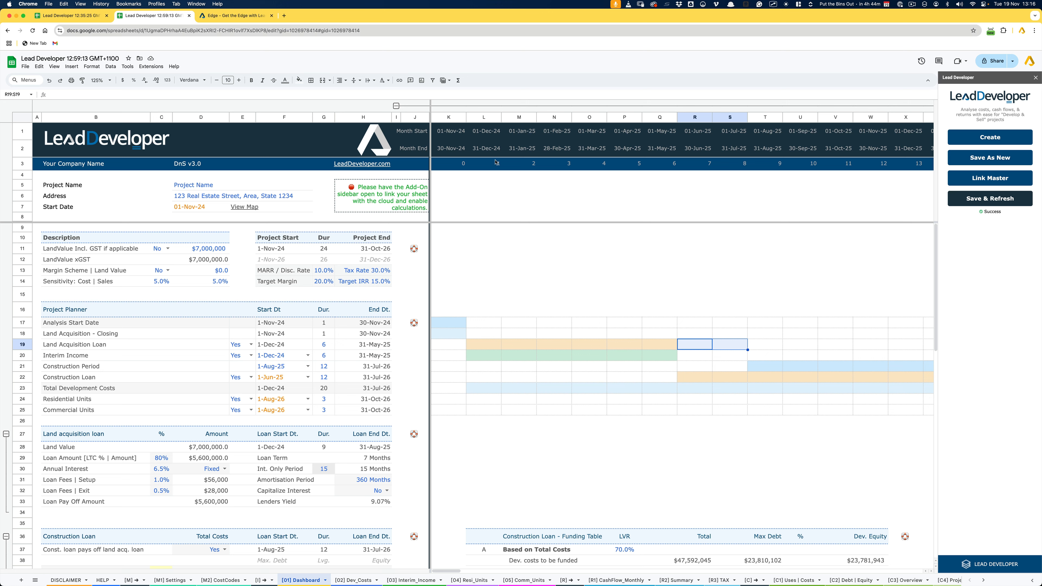
click(243, 19)
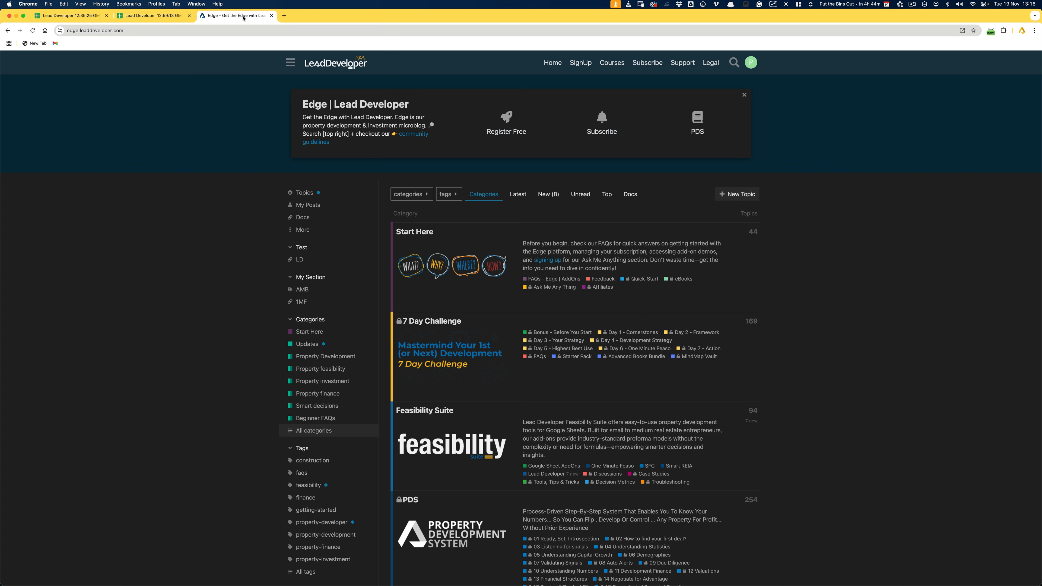
click(174, 20)
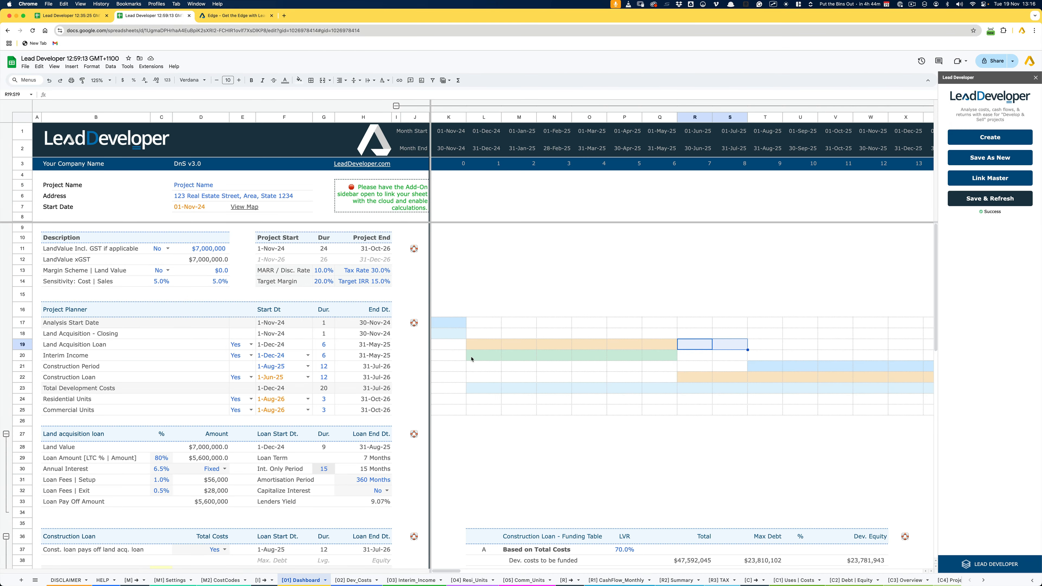
- Examine the Construction Loan's start date and follow its timeline bar from the end of the Land Acquisition Loan to the project's final months
click(536, 367)
mouse_move(693, 334)
mouse_down()
mouse_move(699, 354)
mouse_move(720, 355)
mouse_up()
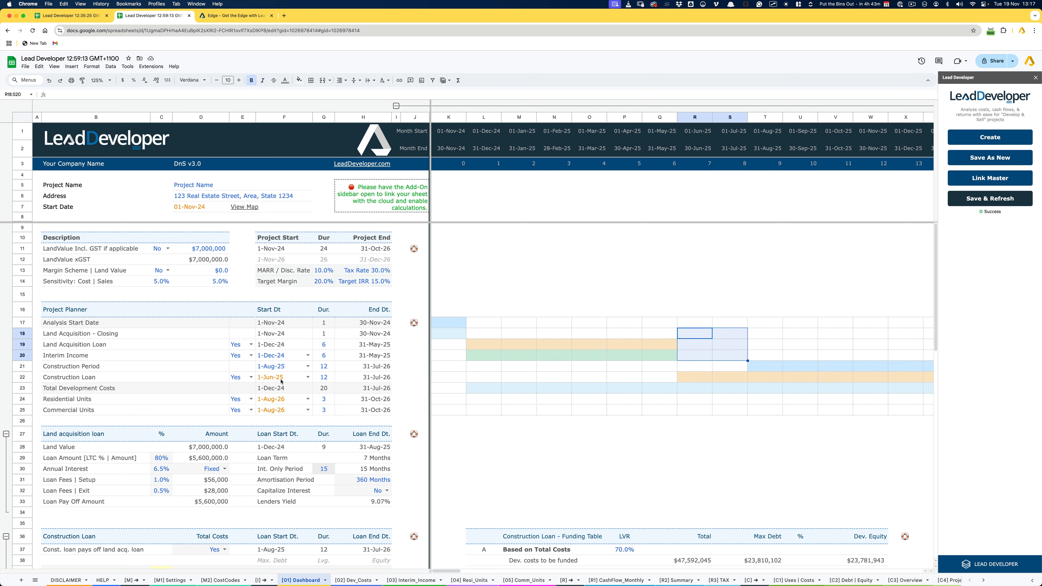
click(291, 380)
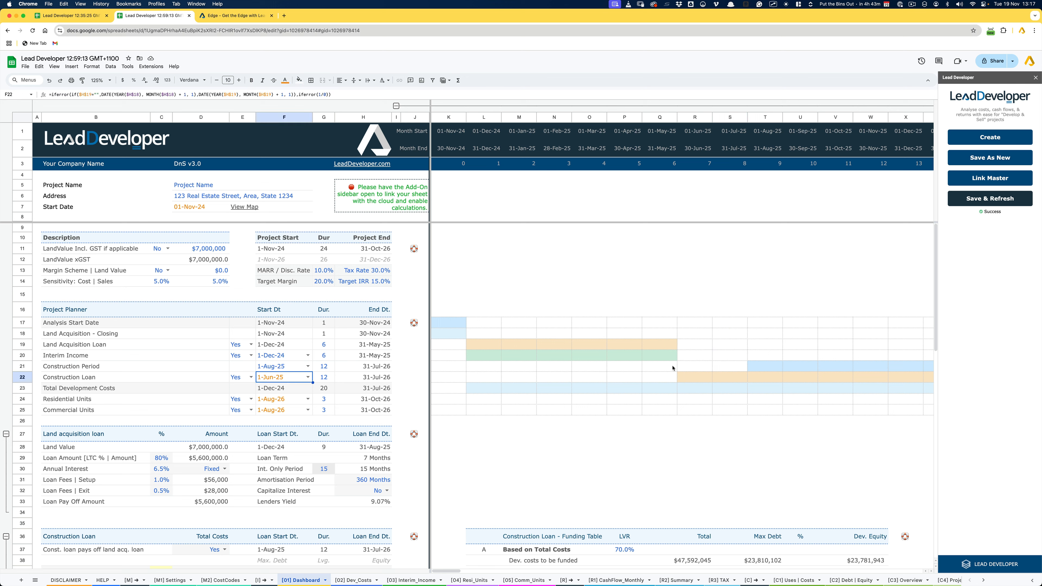
scroll(672, 368, right, 10)
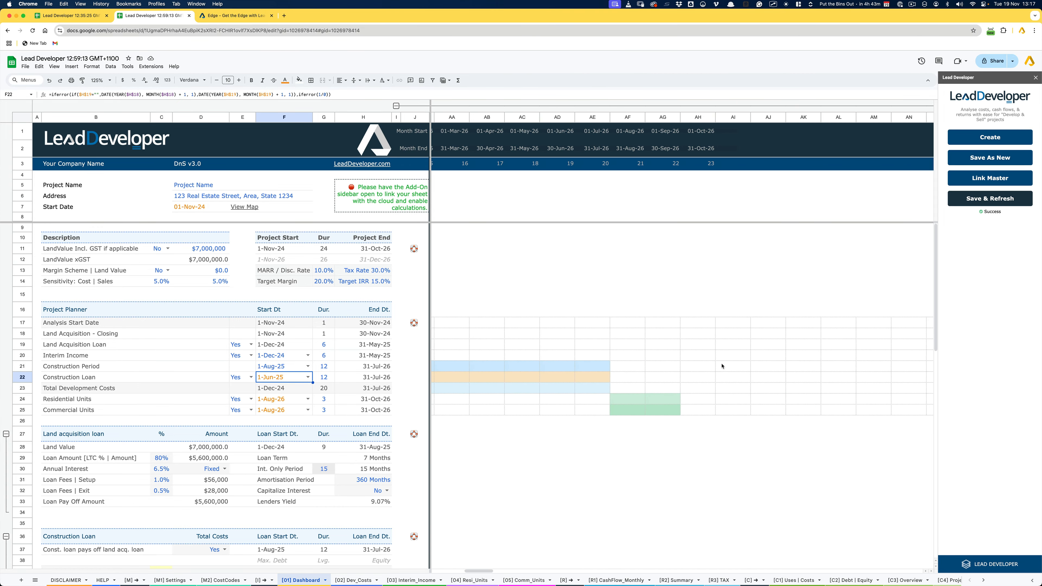
scroll(722, 366, right, 1)
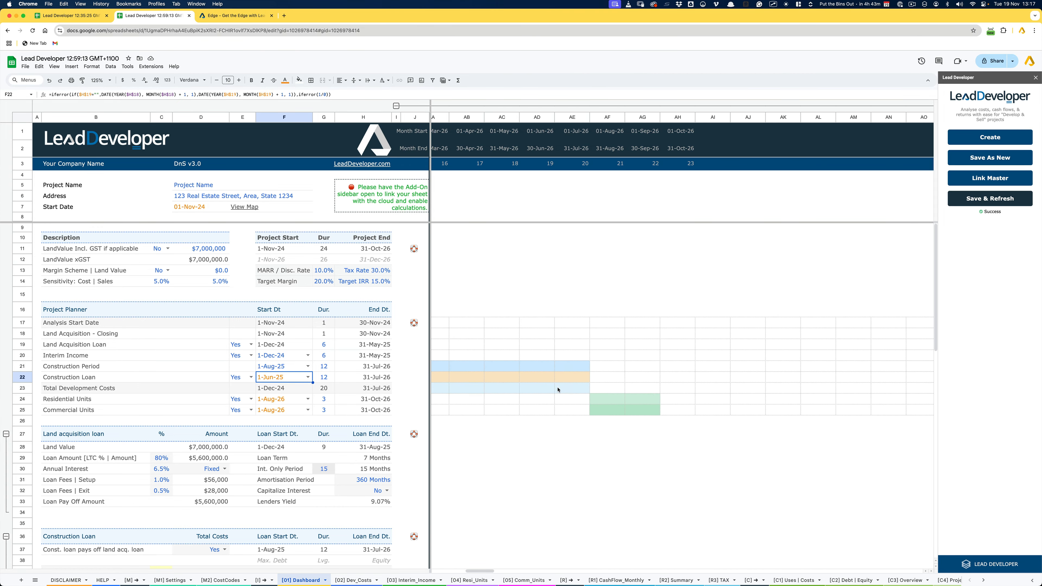
scroll(675, 383, left, 10)
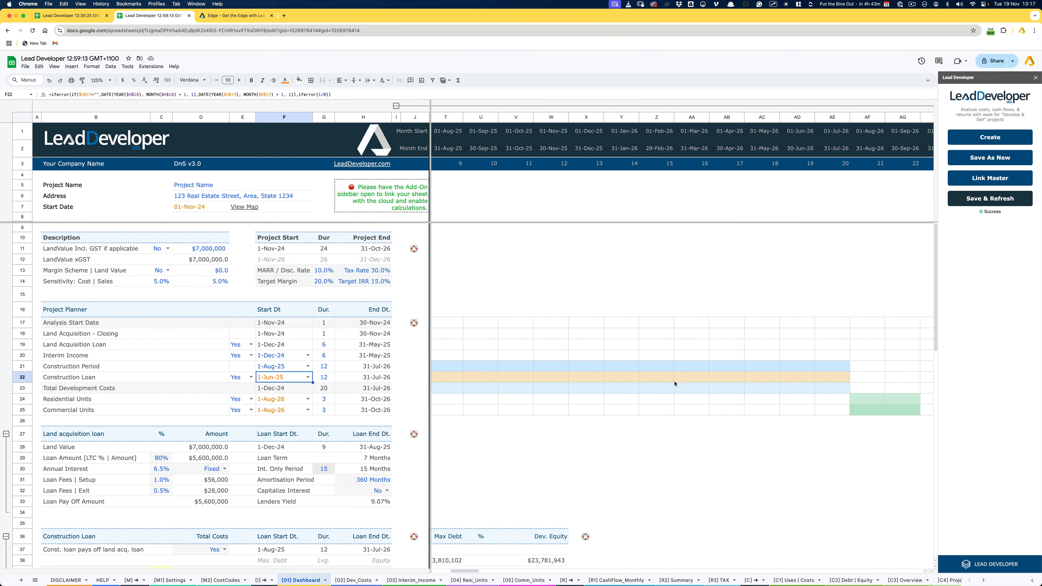
scroll(675, 384, left, 1)
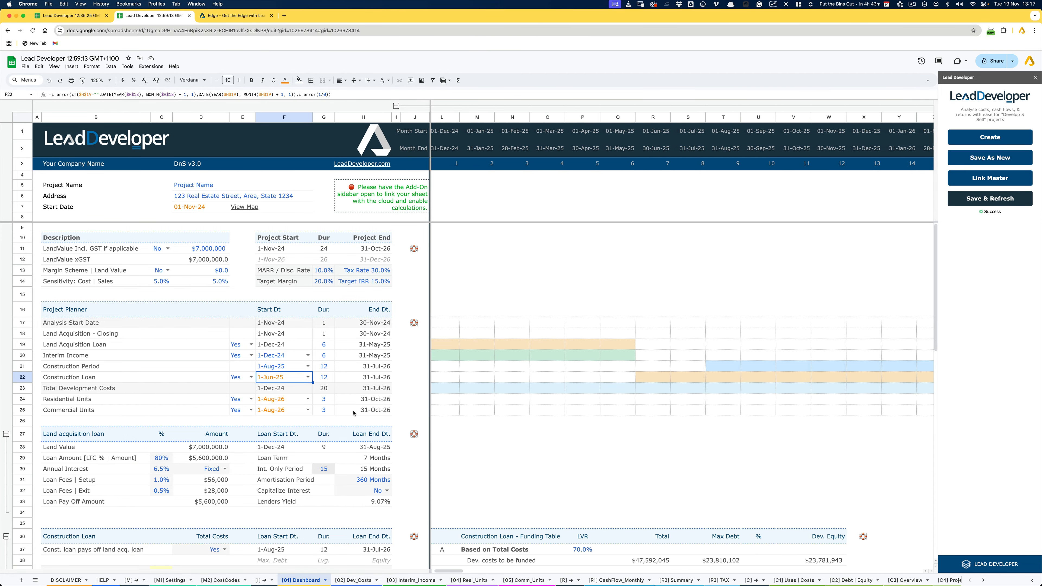
- Check the Yes/No options of the Construction Loan switch in the Project Planner, keeping the current choice
click(135, 380)
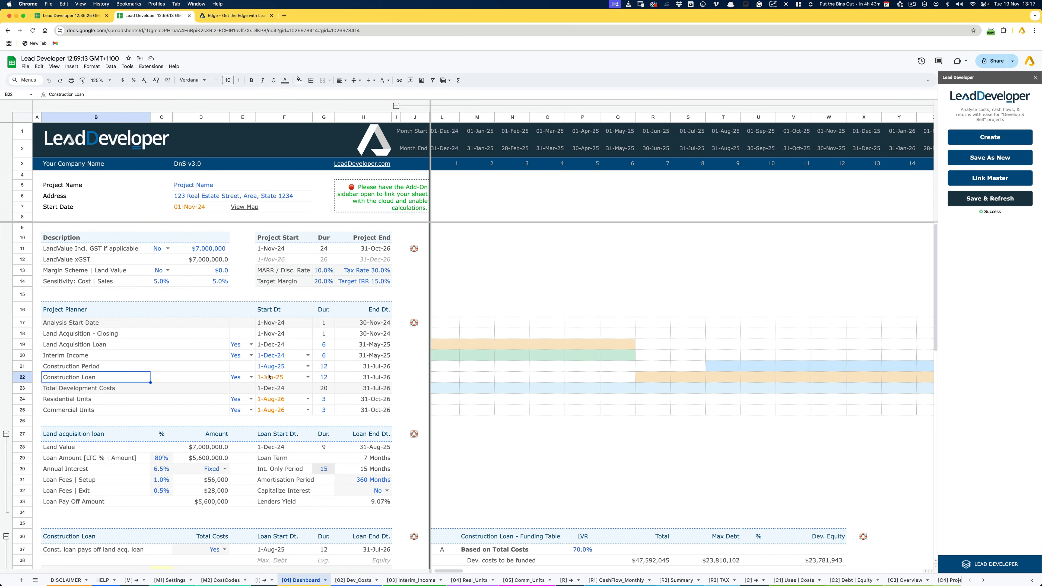
click(251, 376)
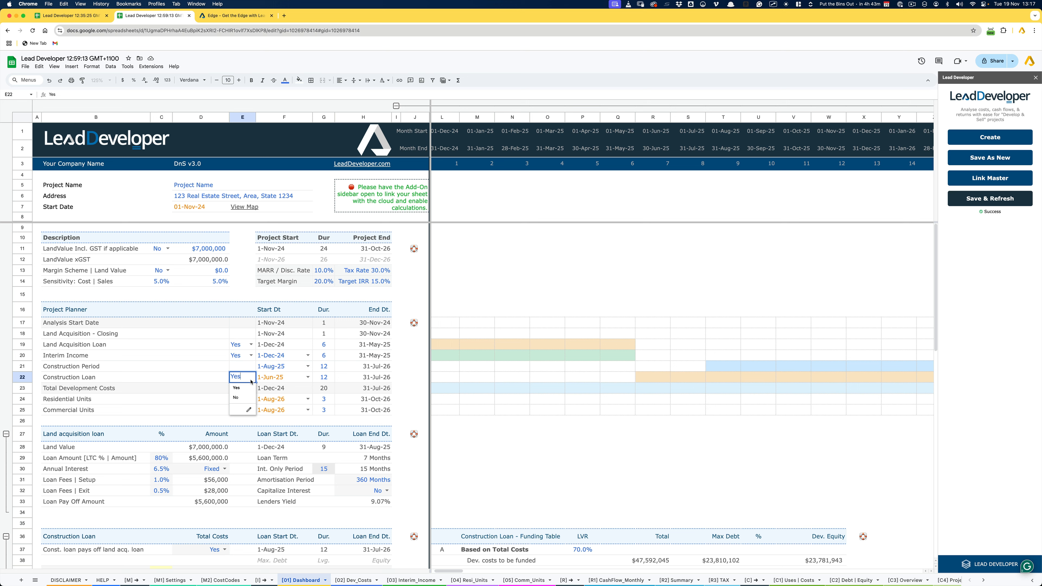
key(Escape)
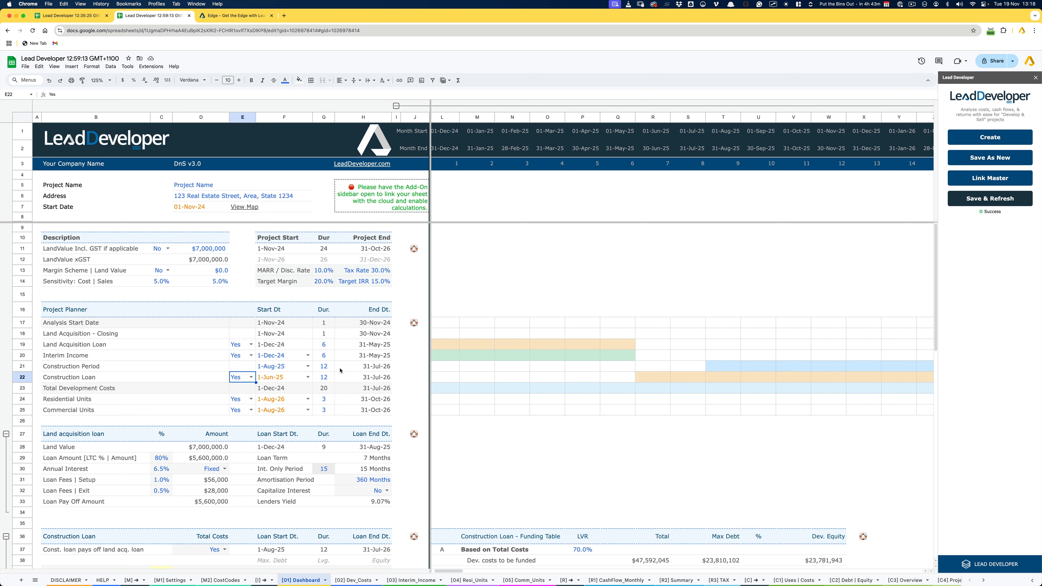
- Set the Commercial Units switch in the Project Planner to No
click(76, 400)
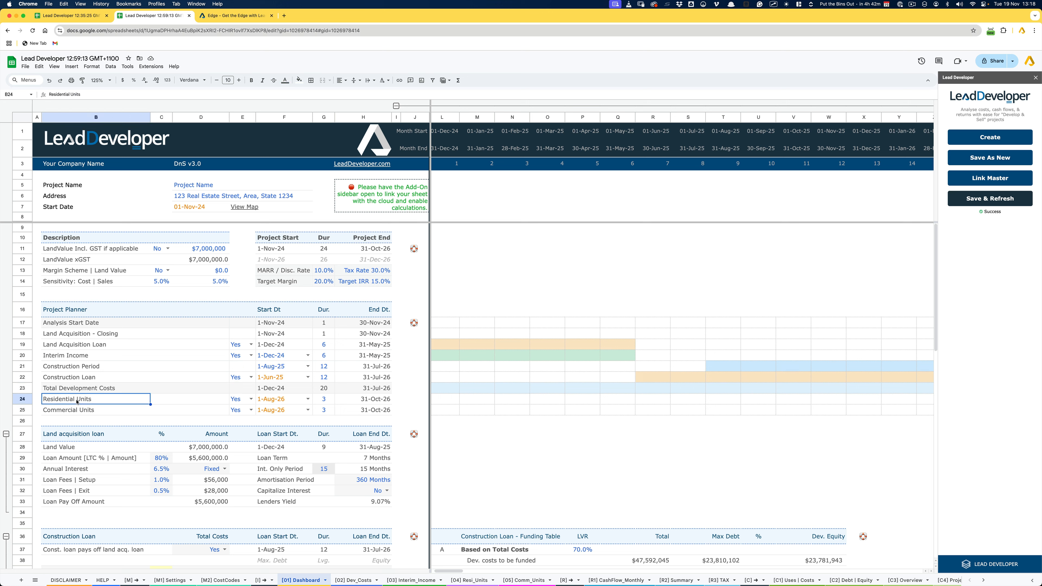
key(Down)
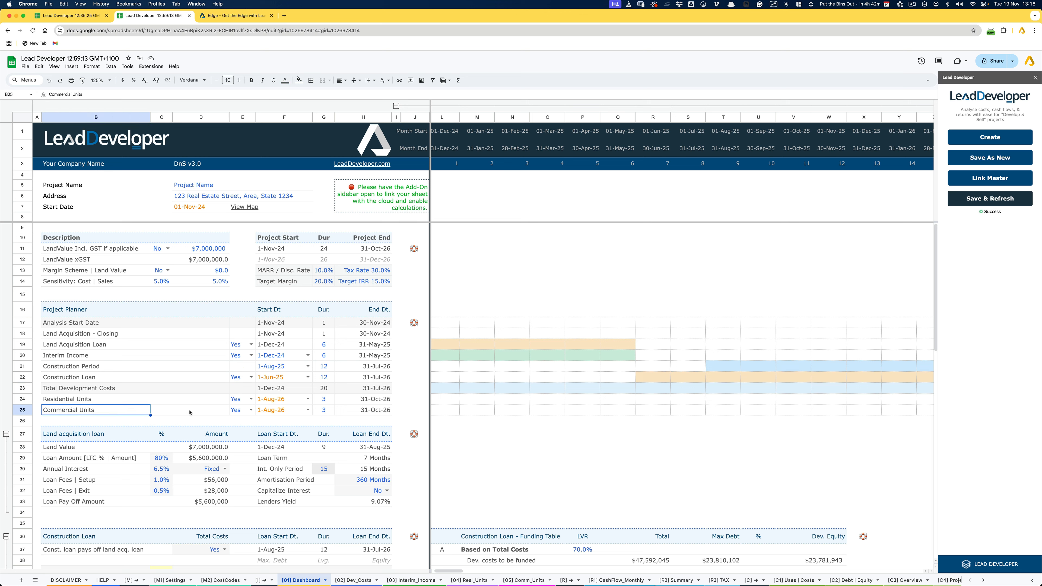
click(250, 409)
click(247, 431)
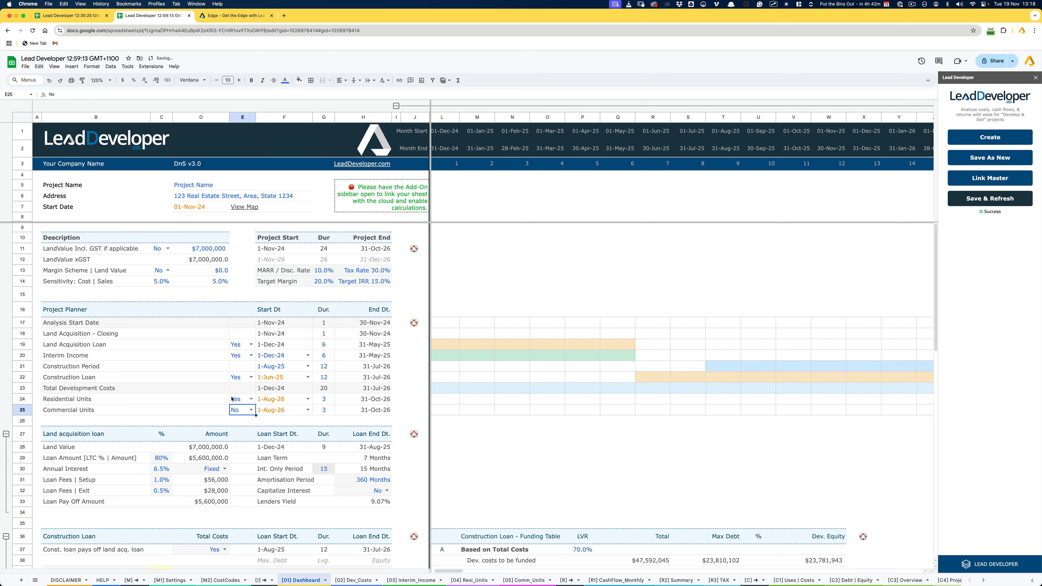
- Check the Residential Units' start date and duration, refresh the model with Save & Refresh, and inspect their timeline bar
click(149, 402)
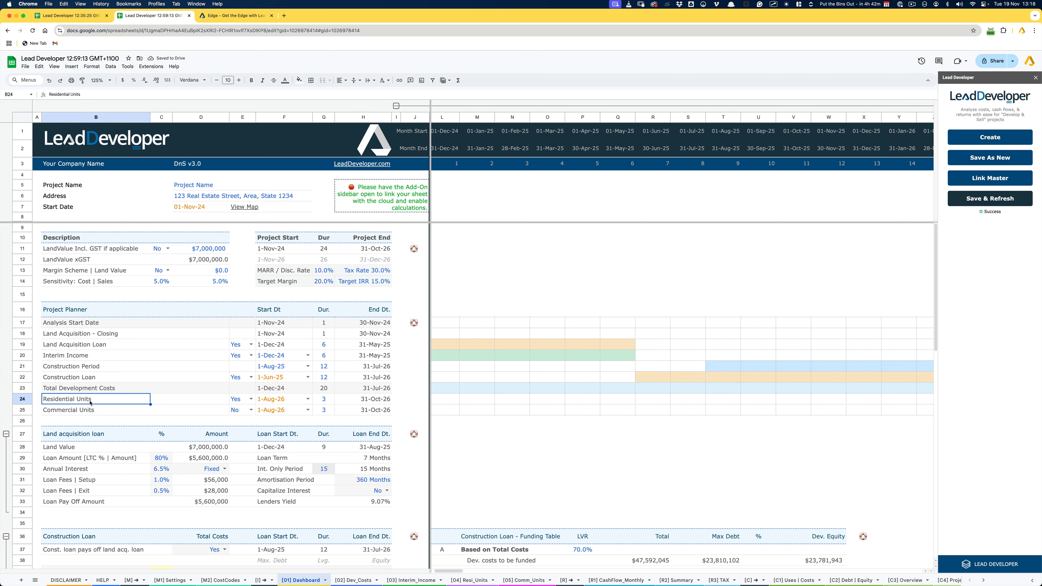
click(326, 400)
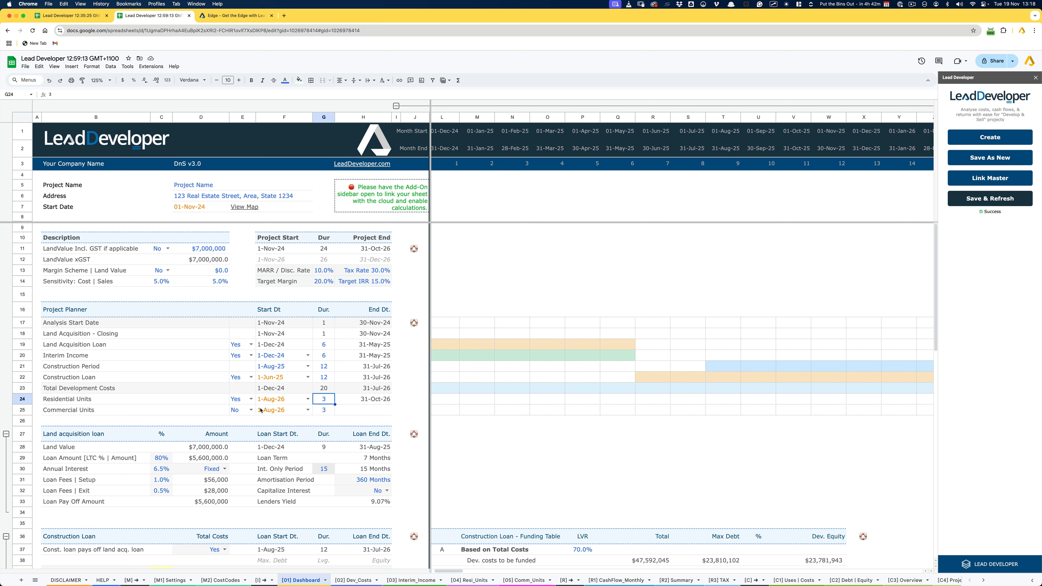
click(271, 401)
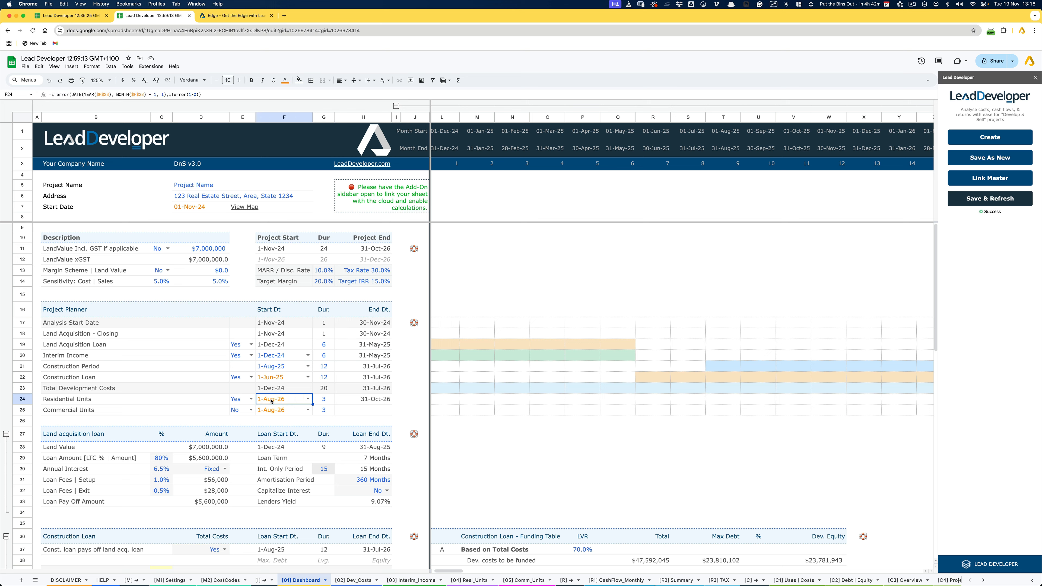
click(328, 402)
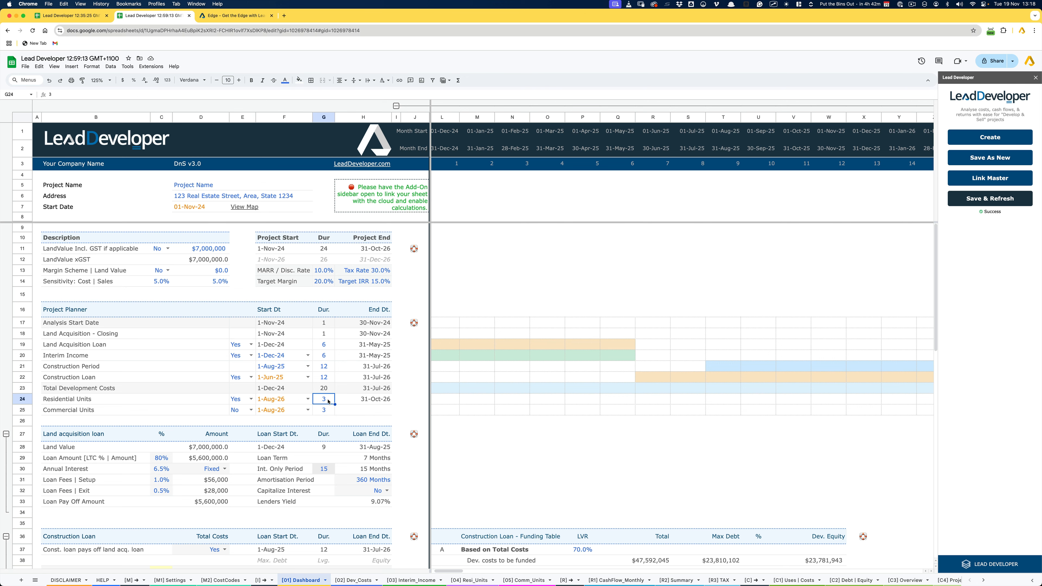
click(980, 205)
scroll(555, 375, right, 5)
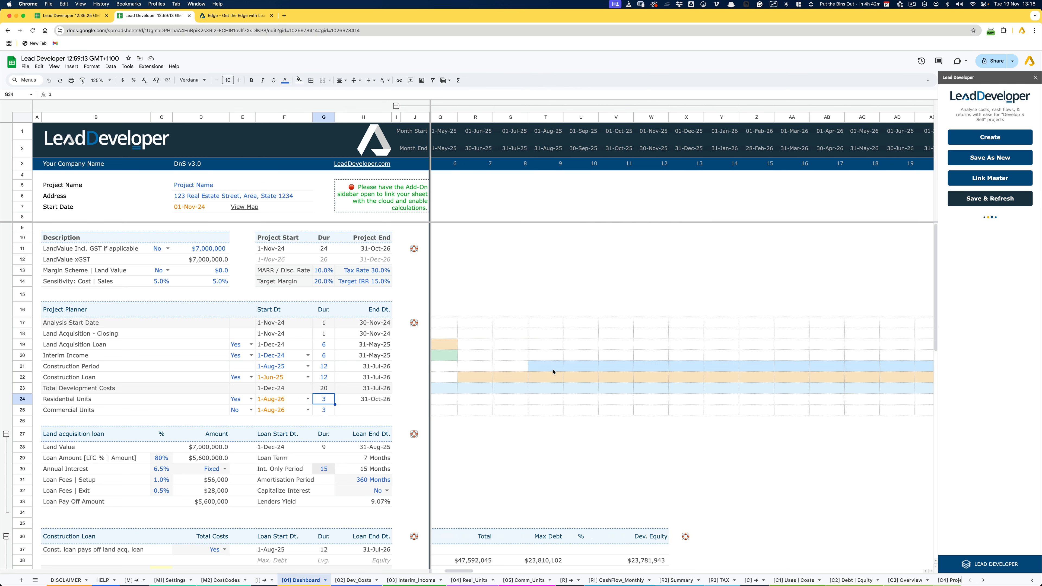
scroll(553, 372, right, 3)
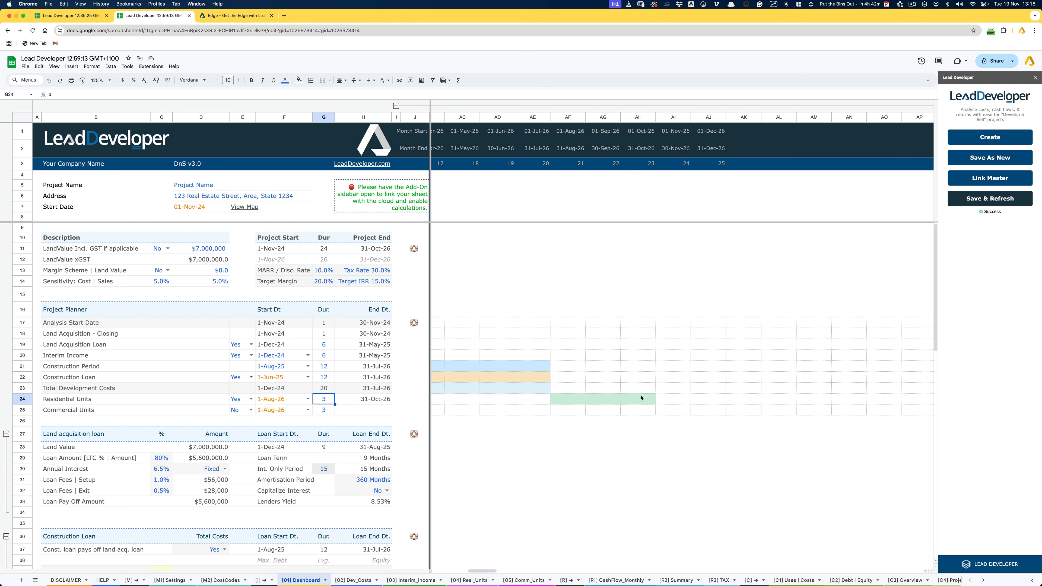
scroll(642, 397, left, 15)
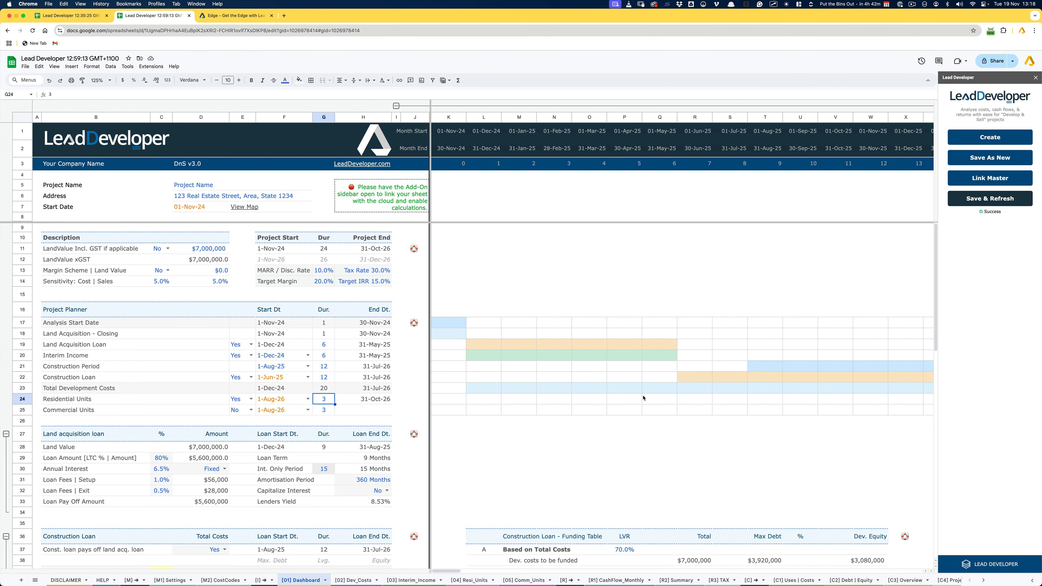
- Trace the timeline bars of the Analysis Start Date, Land Acquisition closing, Land Acquisition Loan and Interim Income rows
drag(454, 316, 456, 337)
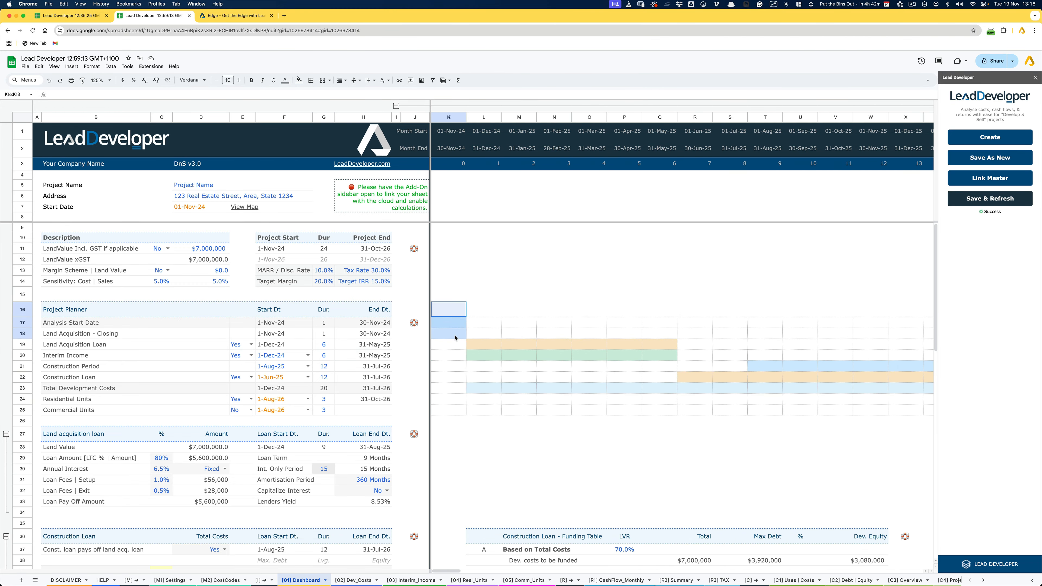
click(454, 325)
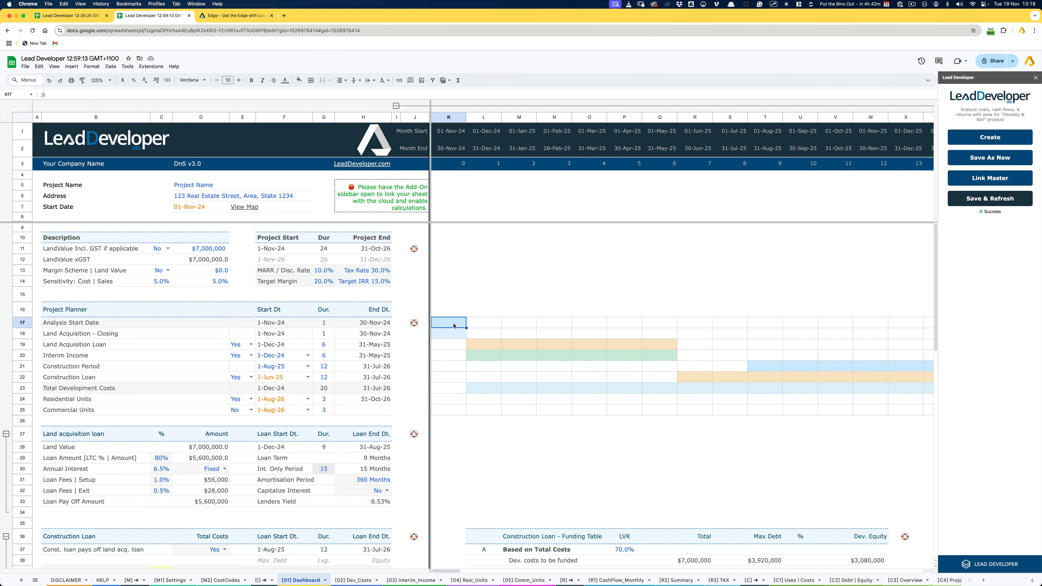
click(450, 339)
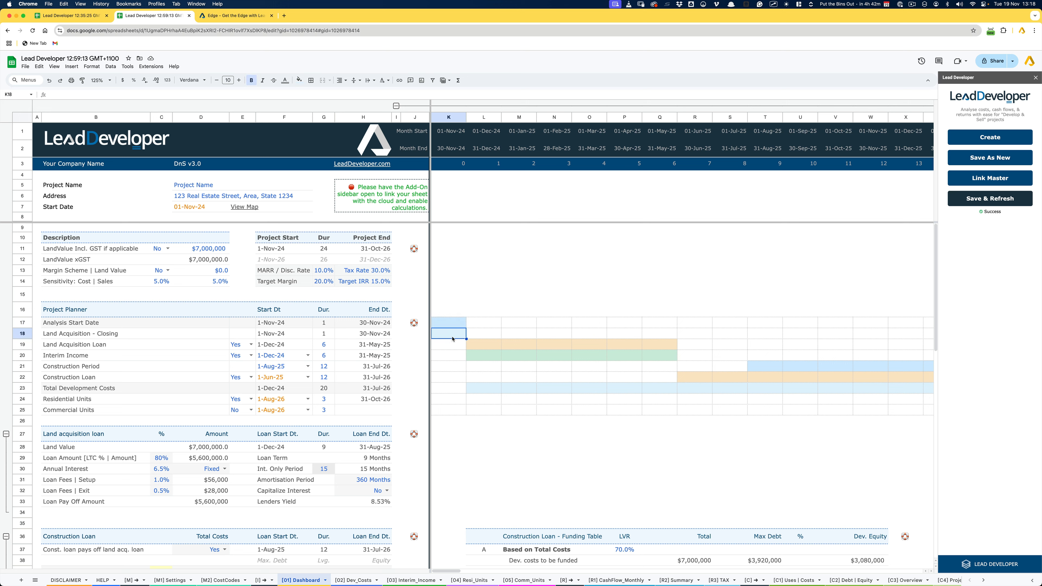
drag(480, 347, 655, 349)
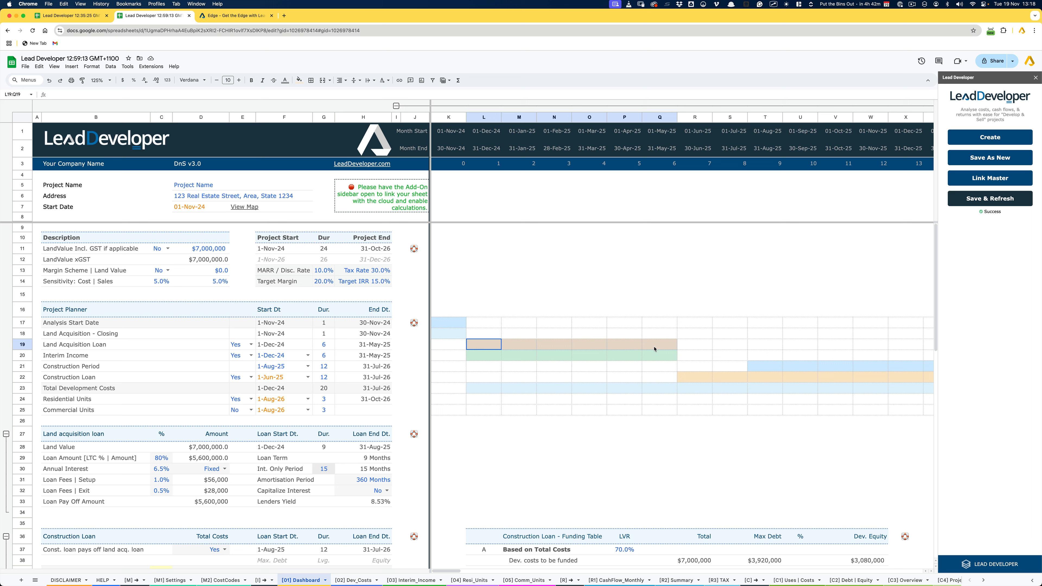
drag(477, 348, 655, 348)
drag(497, 362, 649, 358)
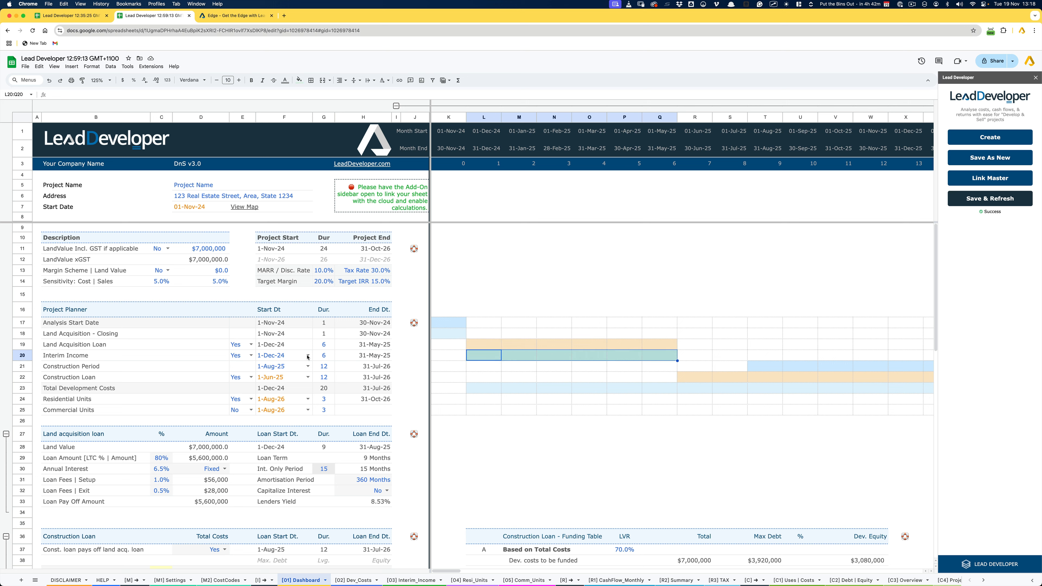
- Switch Interim Income to No in the Project Planner and refresh its timeline bar with Save & Refresh
click(251, 355)
click(240, 376)
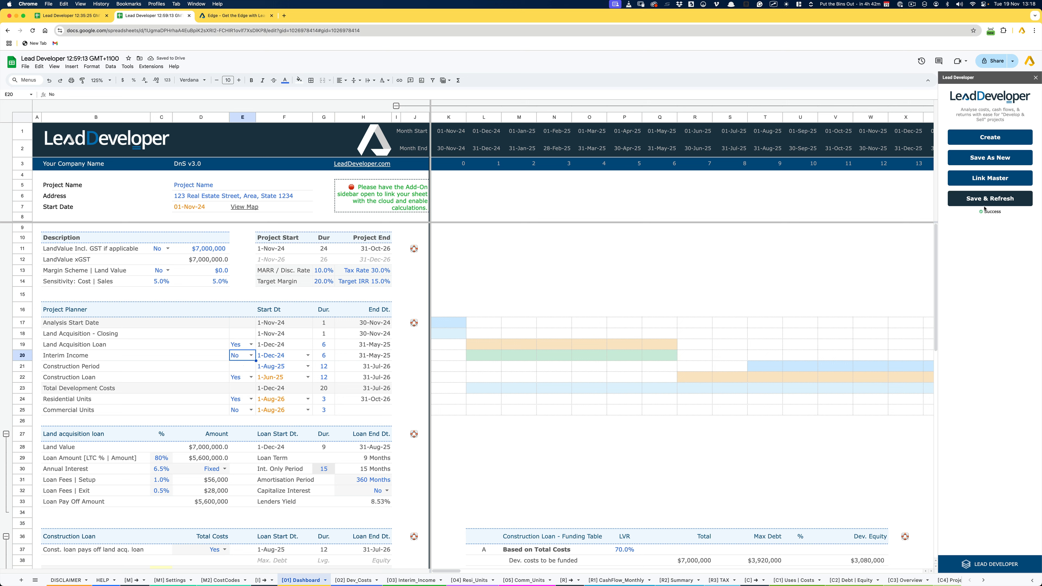
click(993, 199)
drag(483, 355, 660, 353)
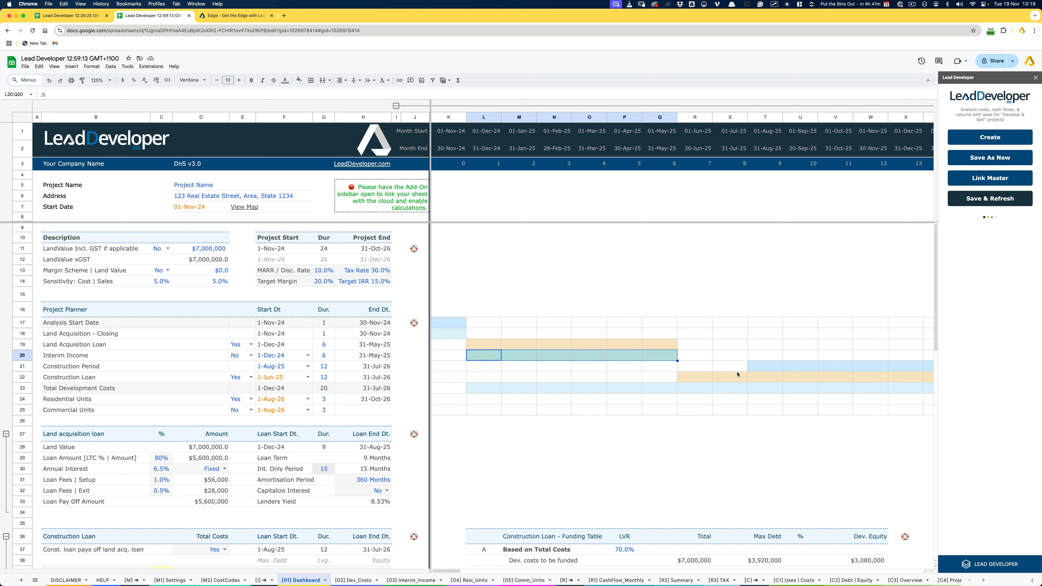
key(Delete)
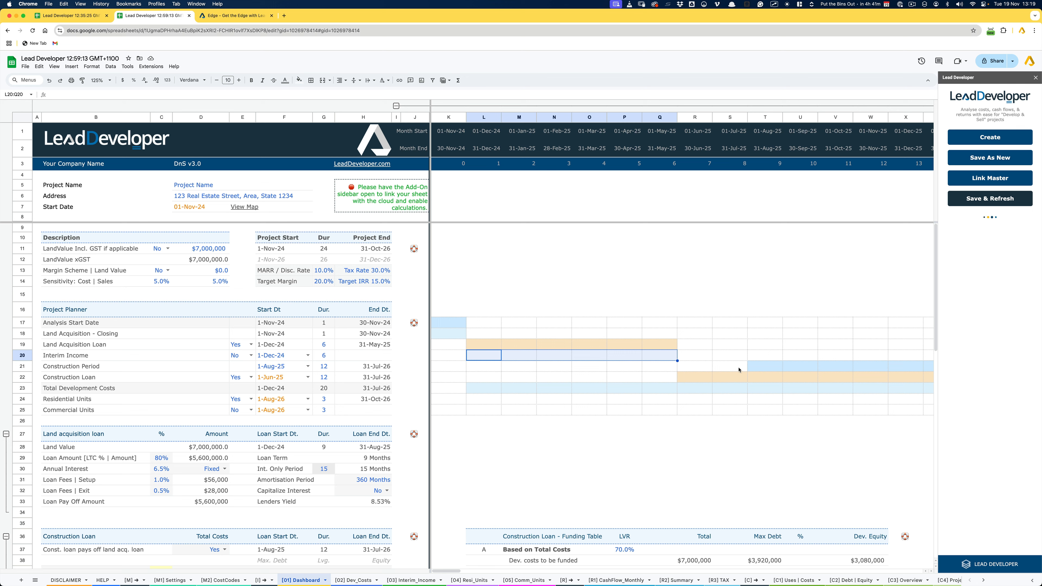
- Set the Construction Period's start date to 1-Jun-25
click(283, 367)
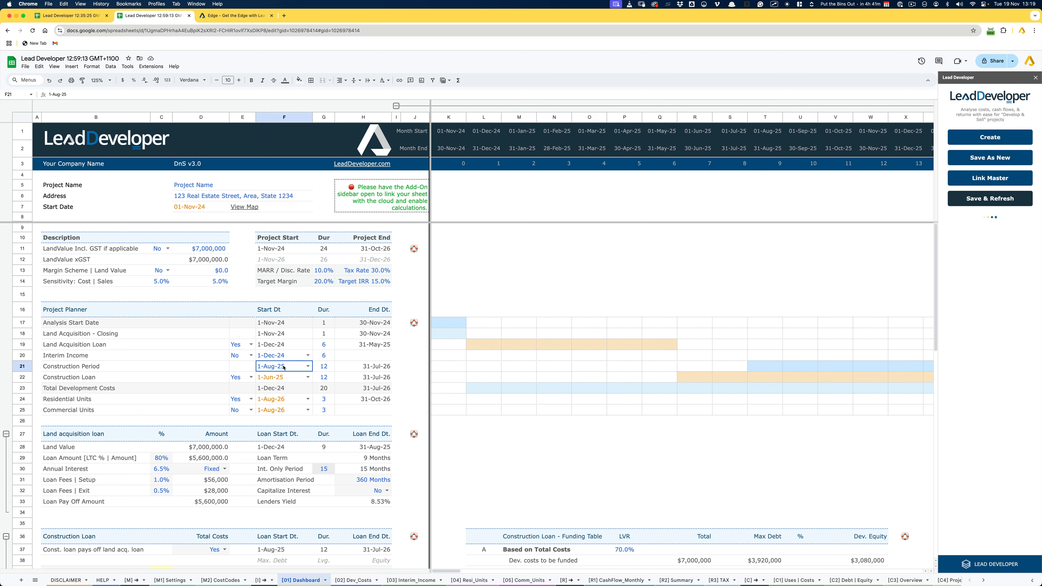
text(jun)
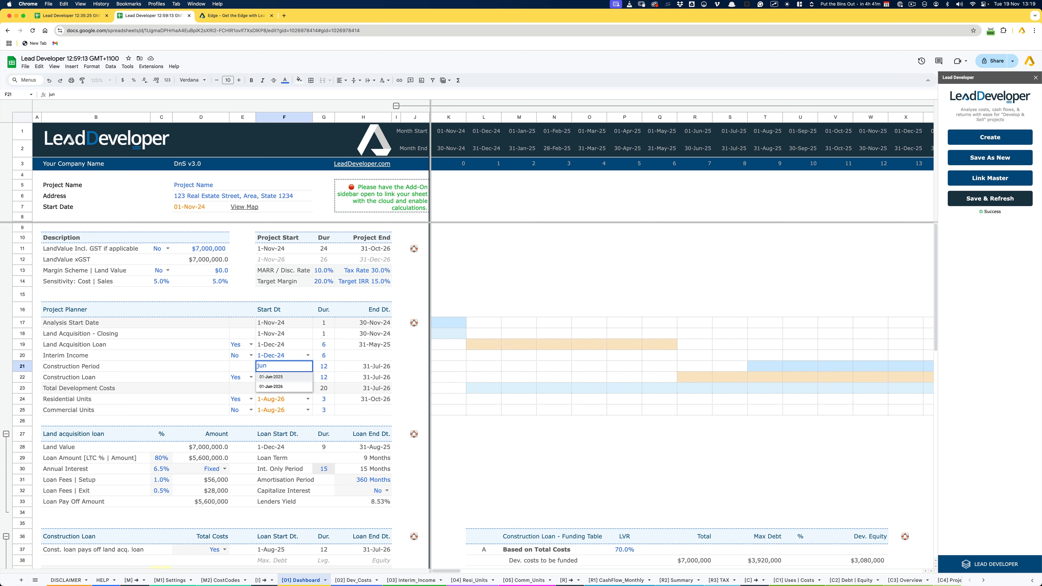
key(Return)
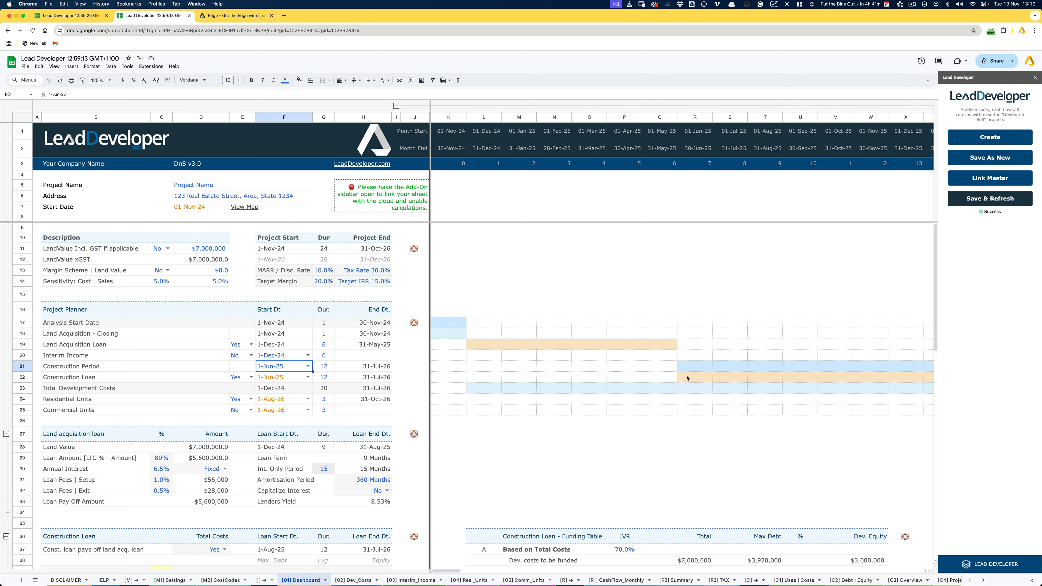
- Compare the Construction Loan's timeline bar with the Construction Period's bar from their first to their last month
drag(673, 375, 707, 375)
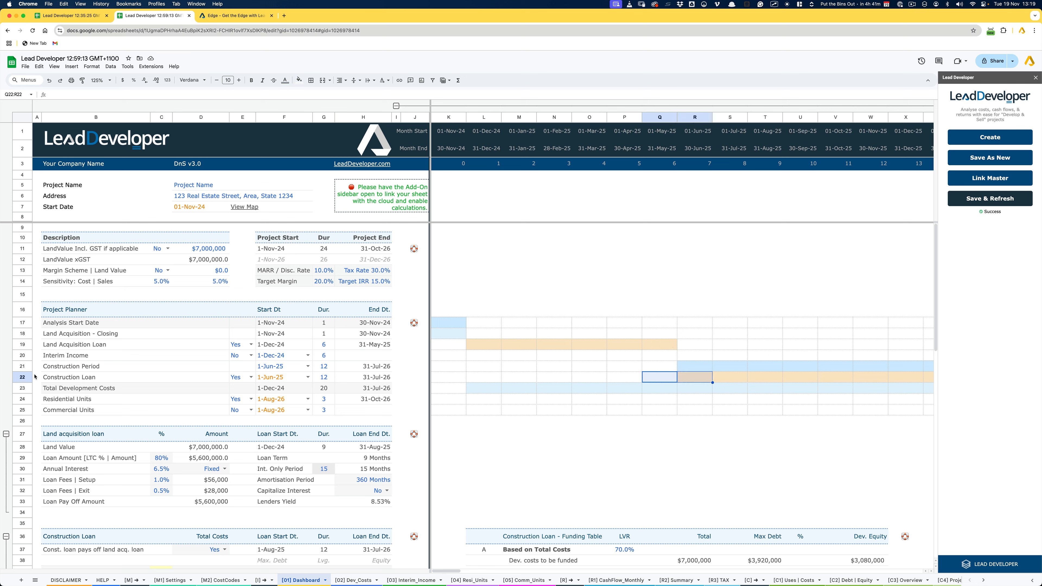
click(23, 377)
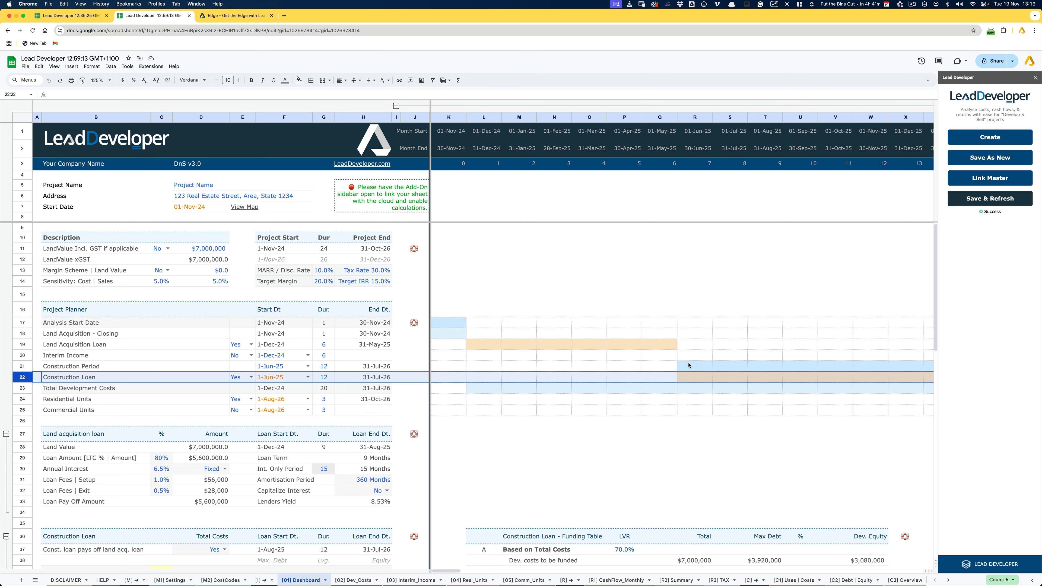
scroll(459, 368, right, 5)
click(460, 370)
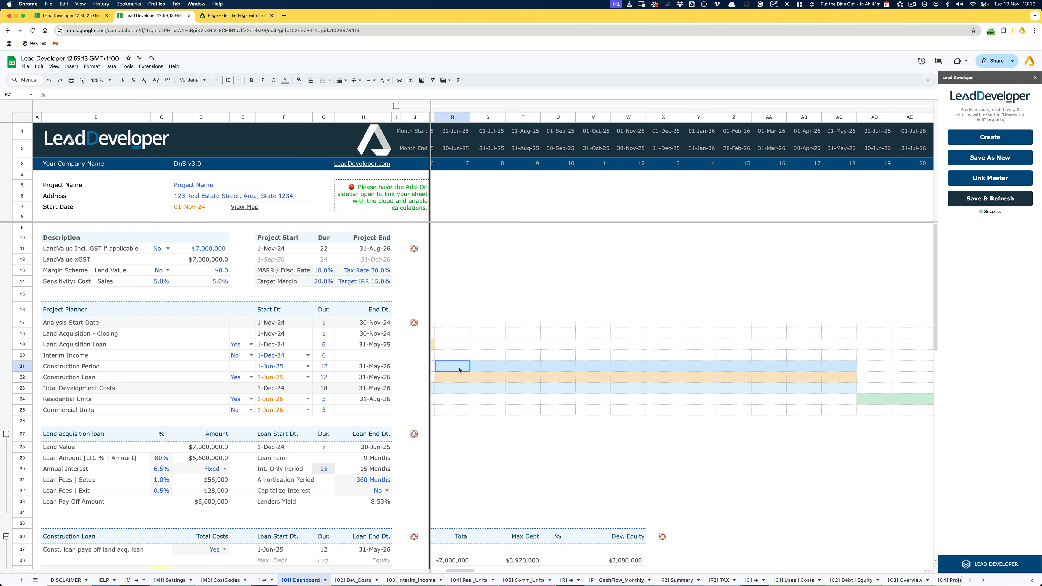
drag(460, 370, 841, 382)
scroll(812, 381, left, 5)
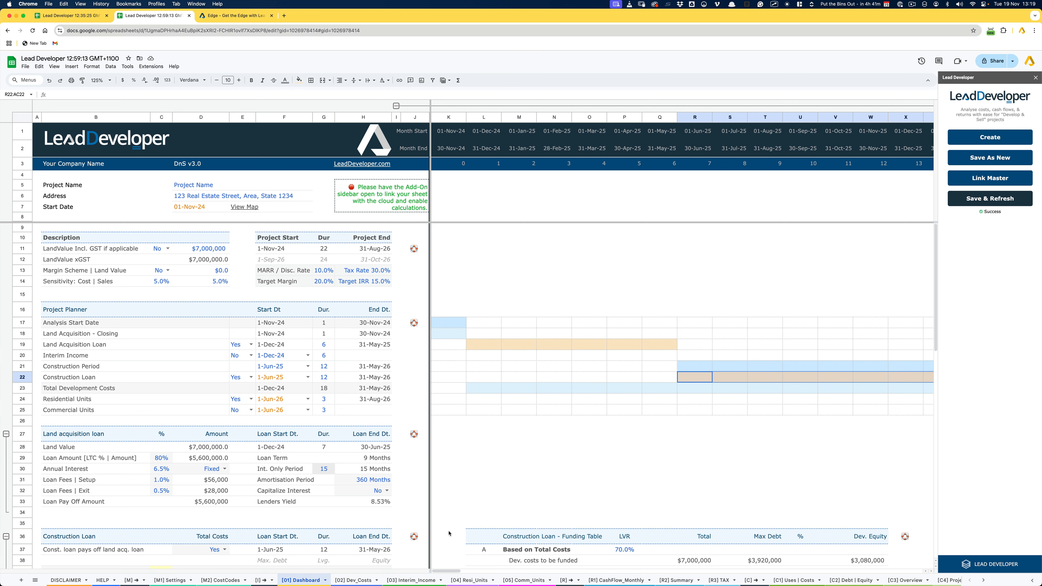
- Follow the Total Development Costs bar to its last month and compare it with the start of the Residential Units bar
click(480, 386)
scroll(480, 387, right, 10)
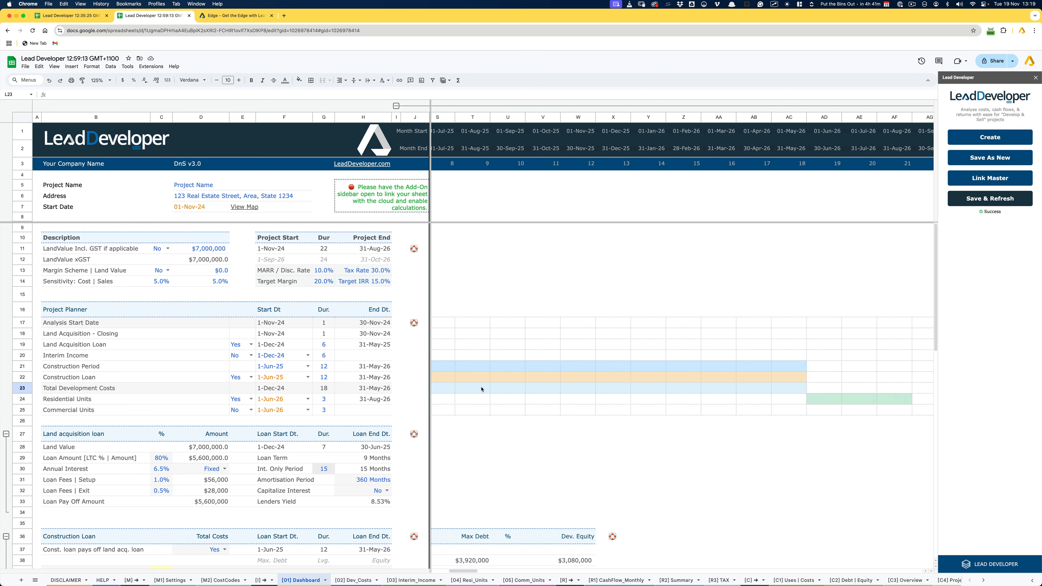
scroll(481, 389, left, 10)
scroll(480, 391, right, 10)
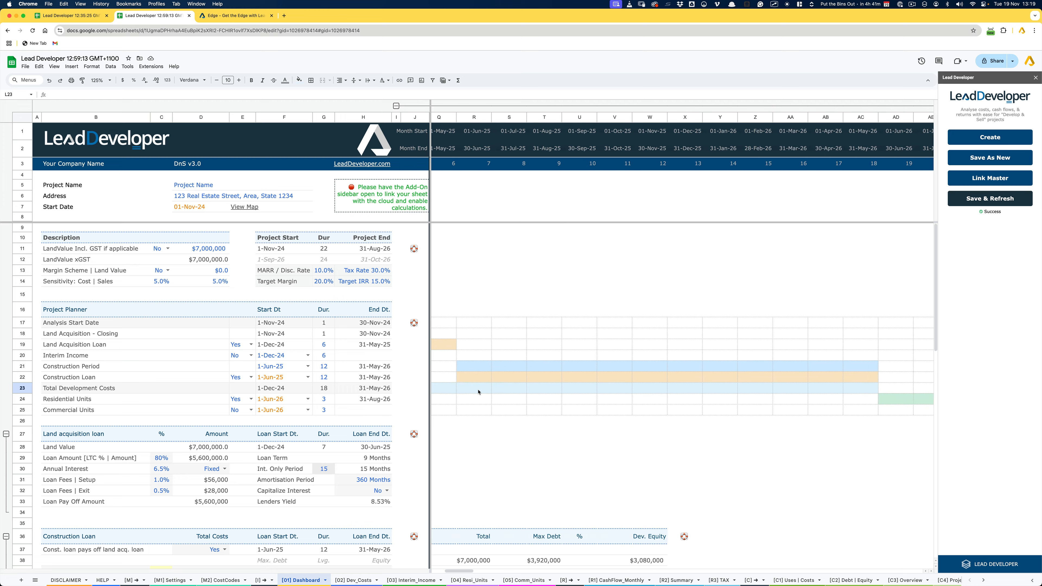
click(579, 391)
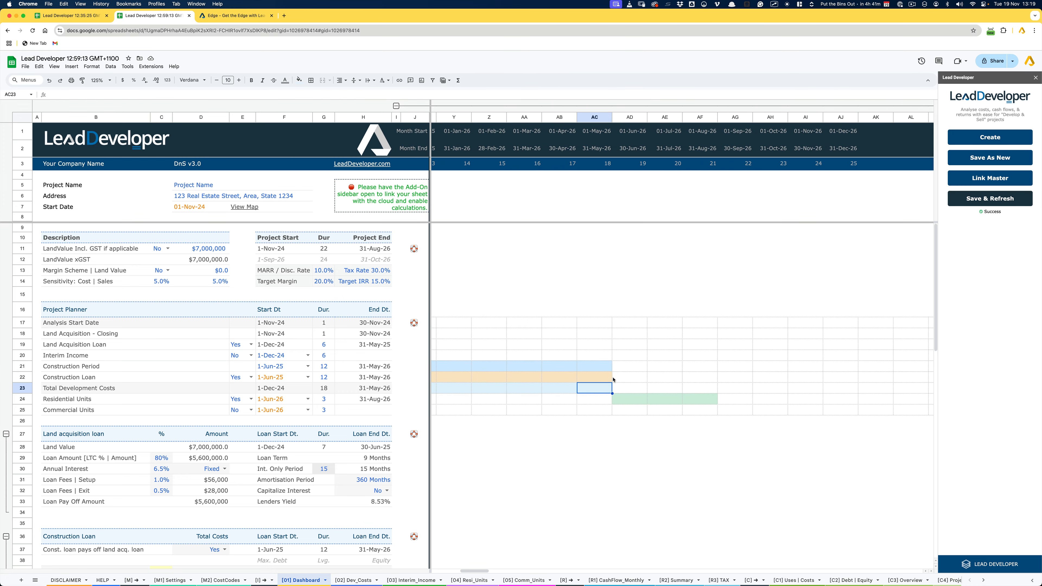
drag(603, 335, 612, 404)
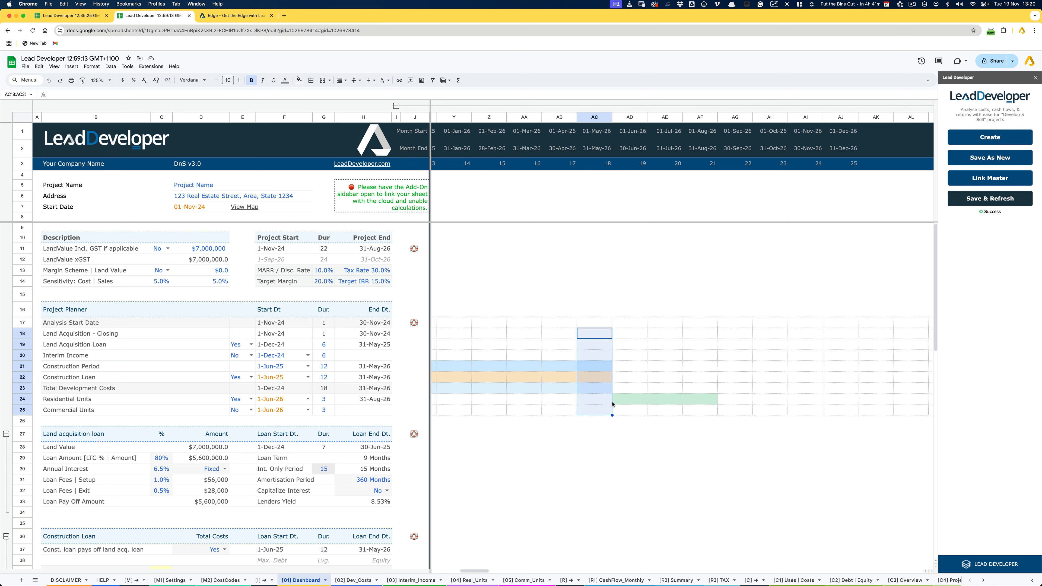
click(622, 400)
- Examine the Residential Units' start date formula and the Total Development Costs end date it refers to
click(282, 400)
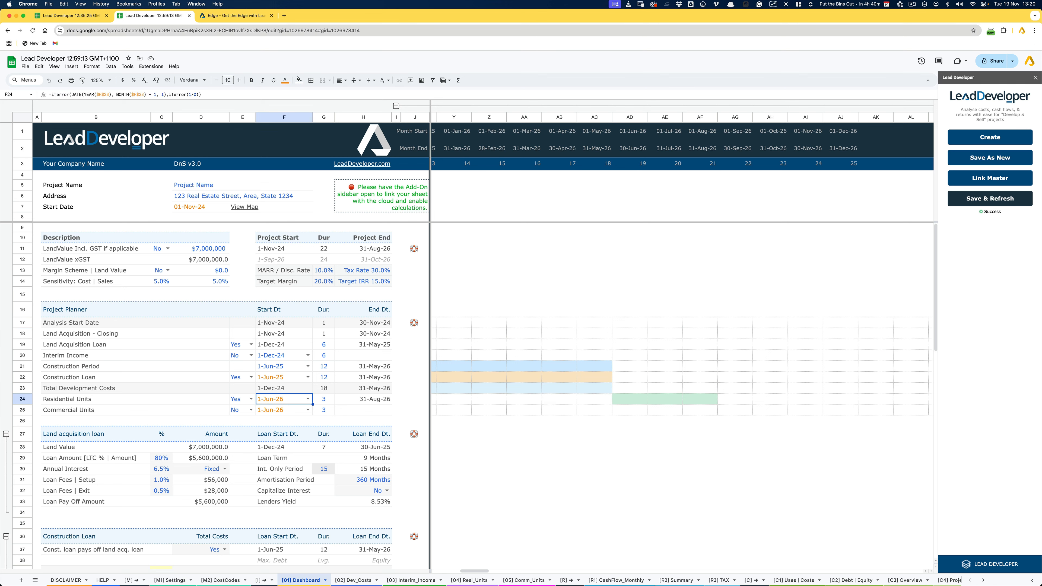
double_click(283, 400)
key(Escape)
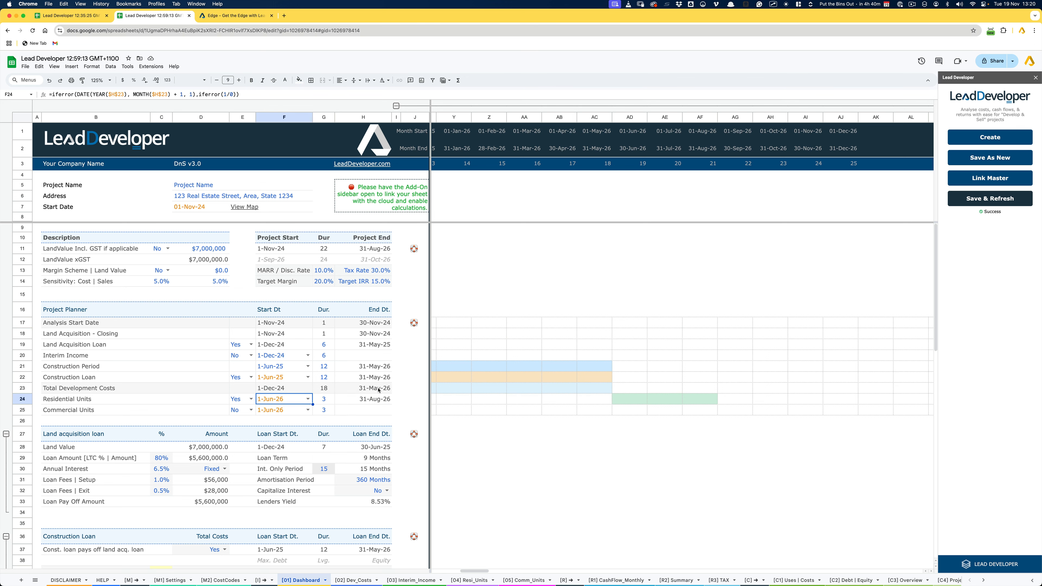
click(378, 390)
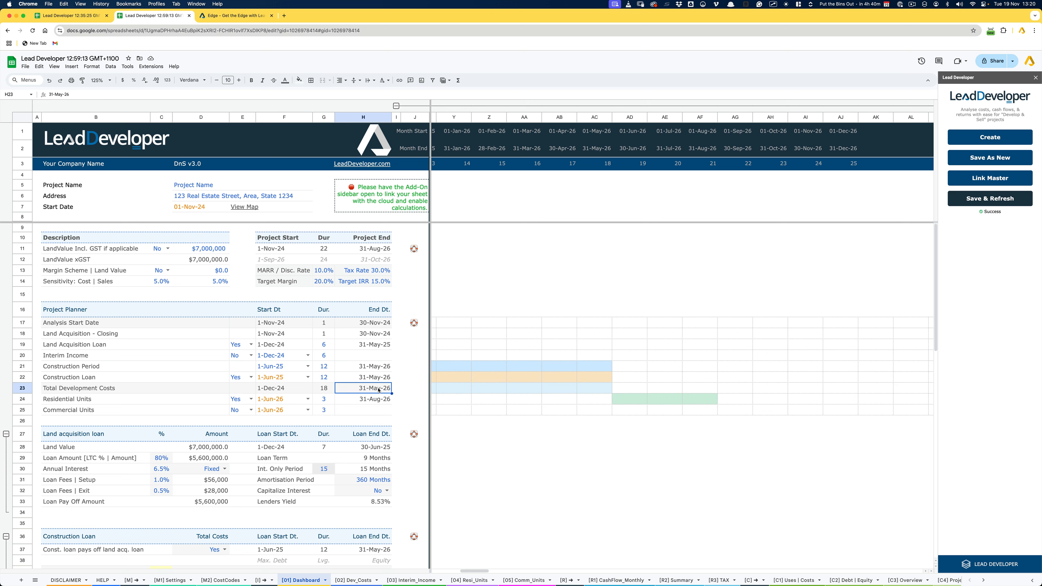
click(282, 403)
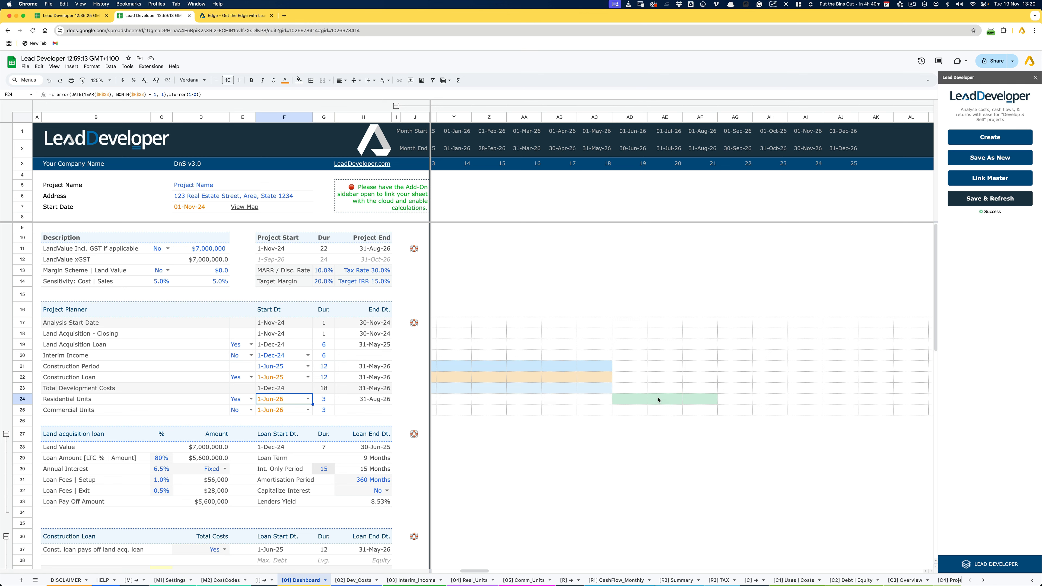
- Open the [02] Dev_Costs sheet
scroll(658, 400, left, 10)
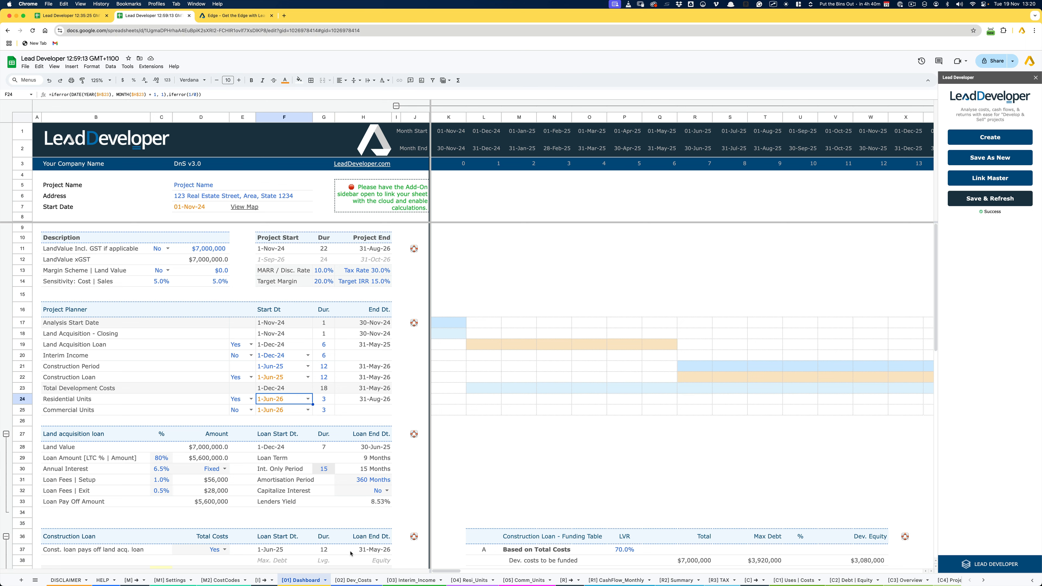
click(355, 581)
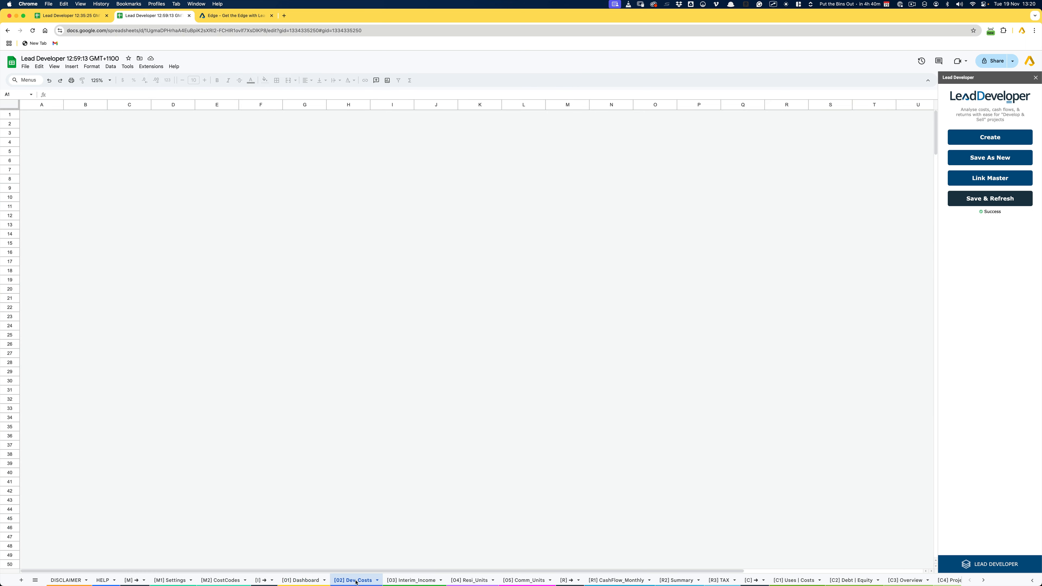
- Look through the [03] Interim_Income, [04] Resi_Units and [05] Comm_Units sheets in turn
click(407, 581)
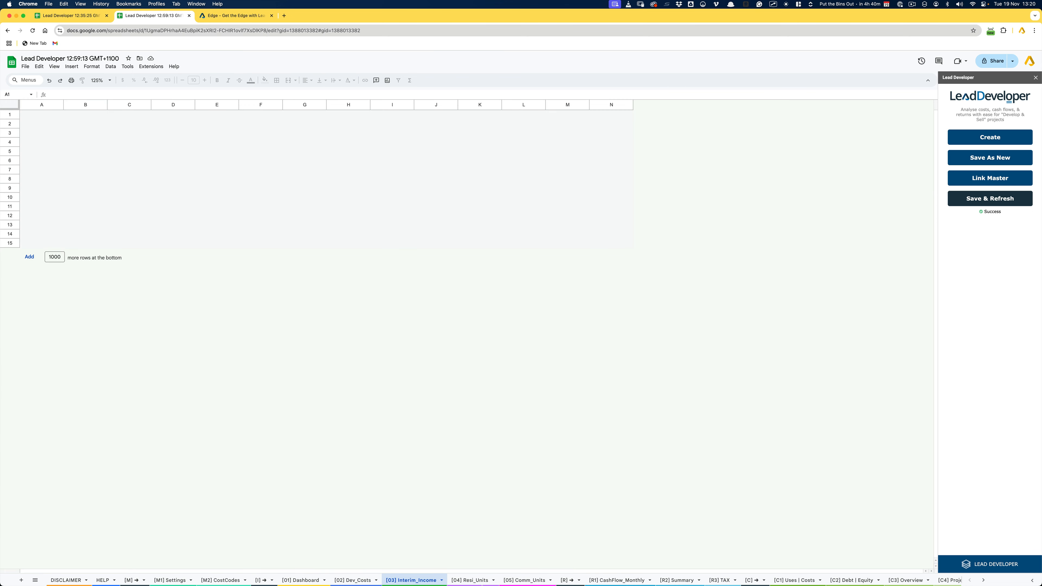
click(482, 581)
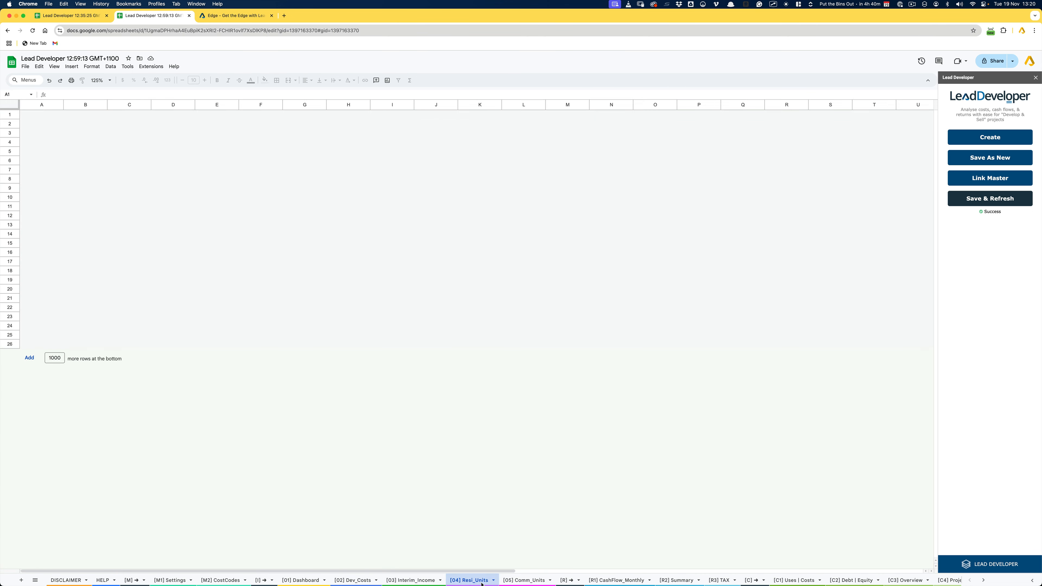
click(526, 581)
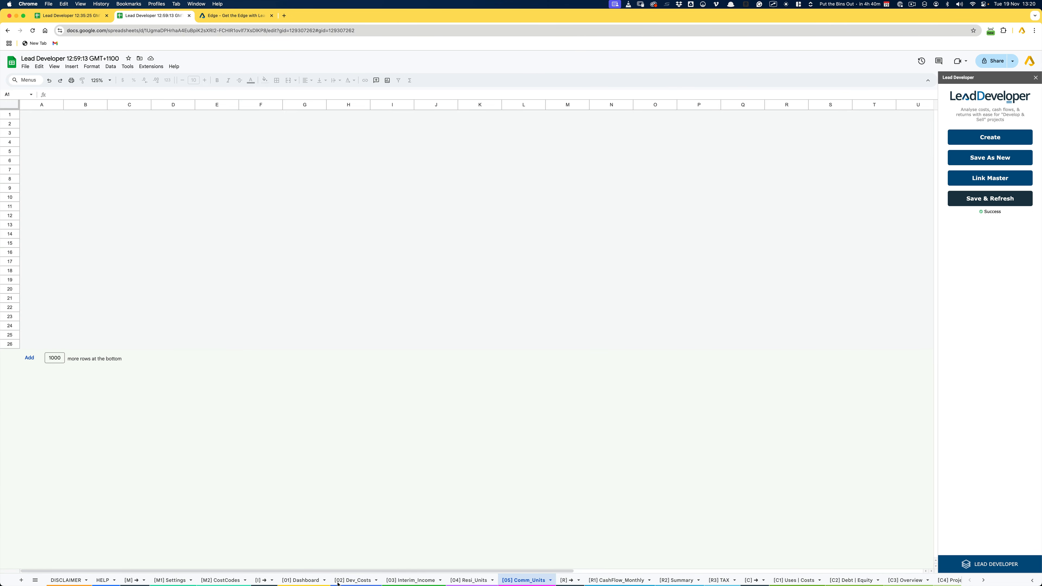
- Return to the [01] Dashboard sheet and review the Project Planner block, including the Construction Period's duration
click(300, 580)
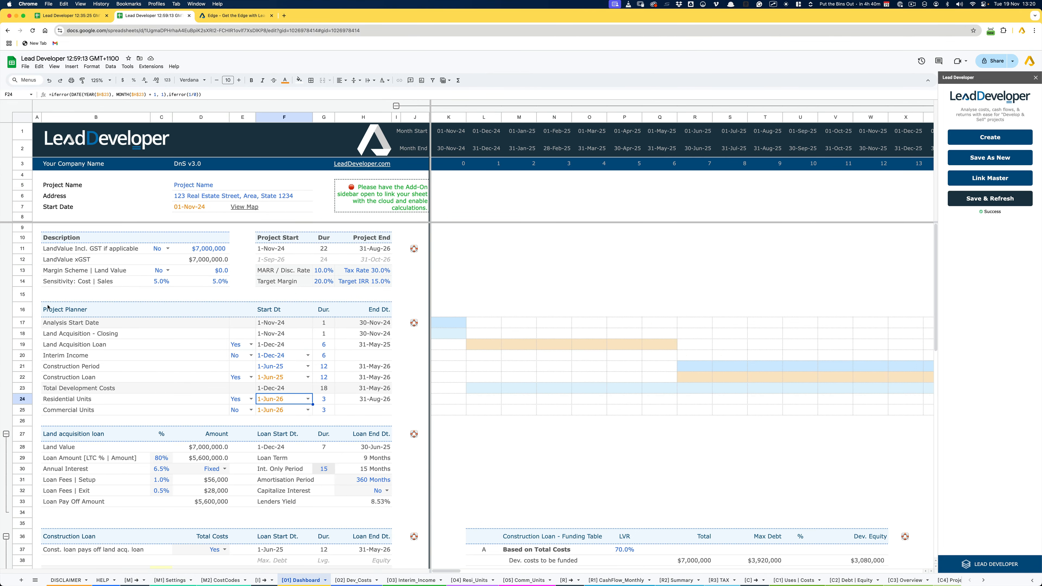
drag(48, 307, 388, 410)
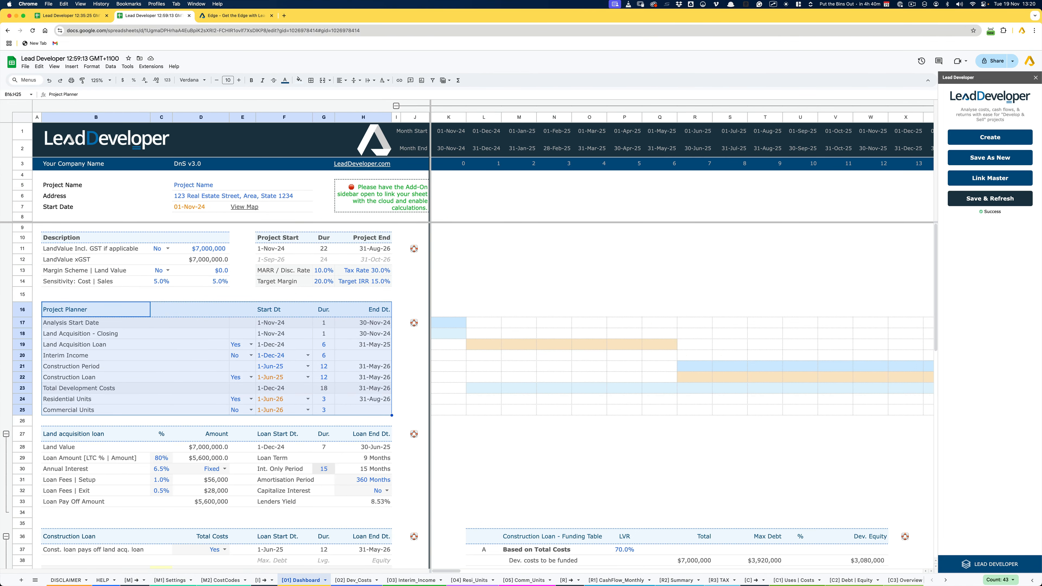
click(323, 367)
- Check the start dates offered for 9001 Rental Income - Residential on the [03] Interim_Income sheet
click(413, 580)
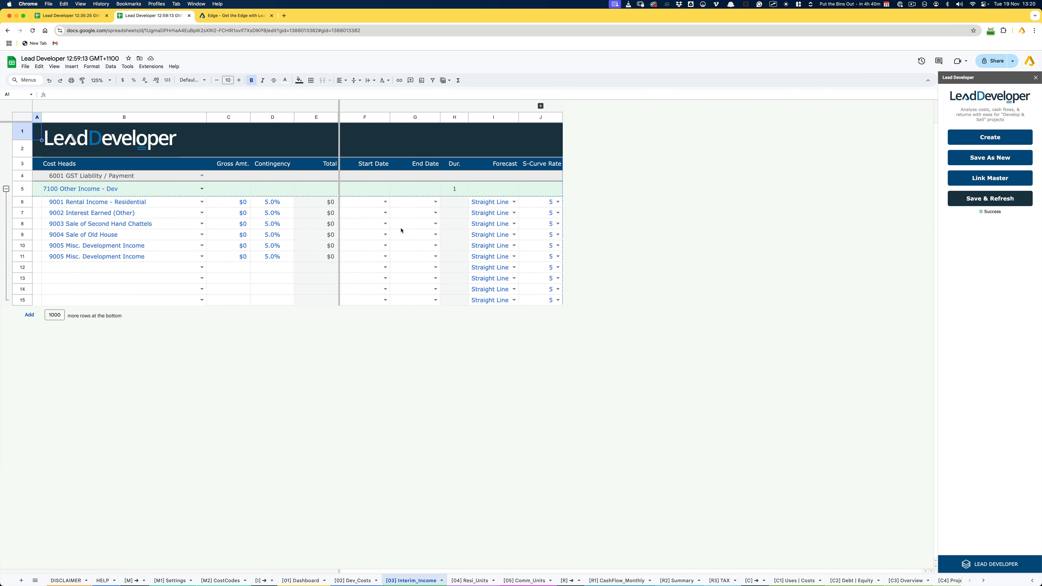
click(385, 202)
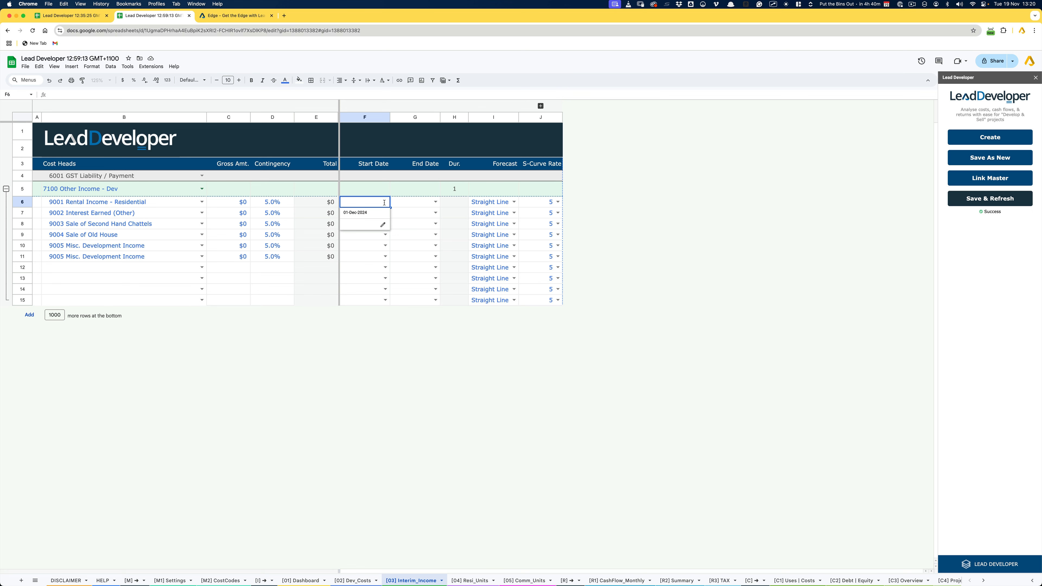
key(Escape)
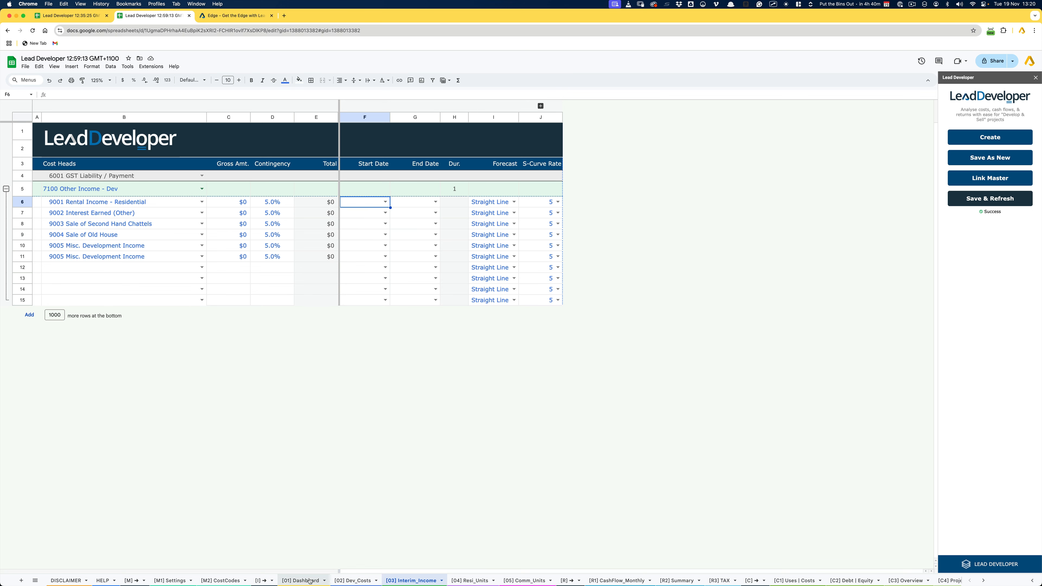
- Switch Interim Income to Yes in the [01] Dashboard's Project Planner, and save and refresh the model
click(300, 581)
click(238, 355)
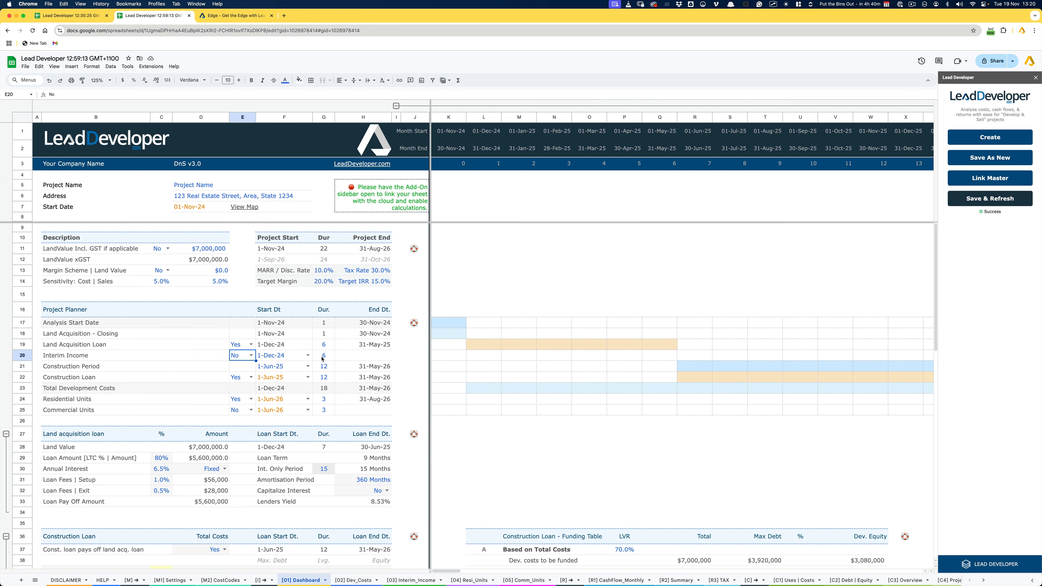
click(251, 355)
click(236, 366)
click(994, 203)
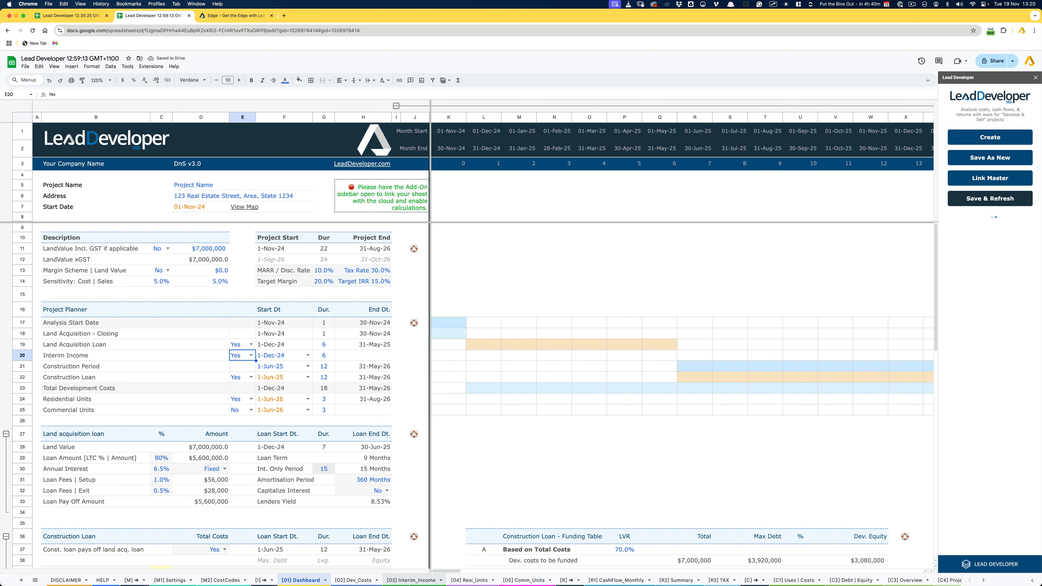
- Go back to the [03] Interim_Income sheet and recheck the start date choices for the residential rental income
click(414, 581)
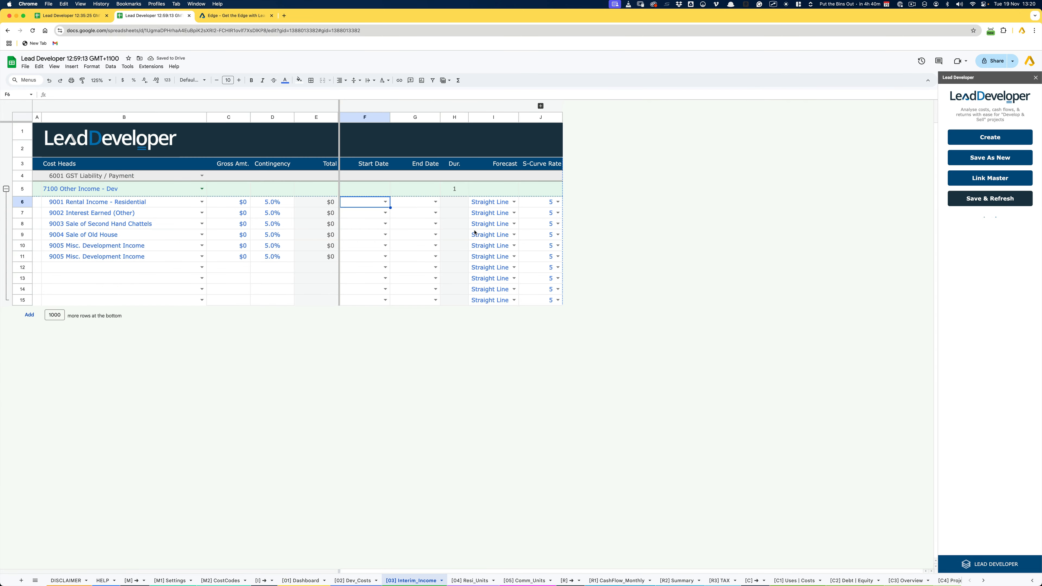
click(385, 202)
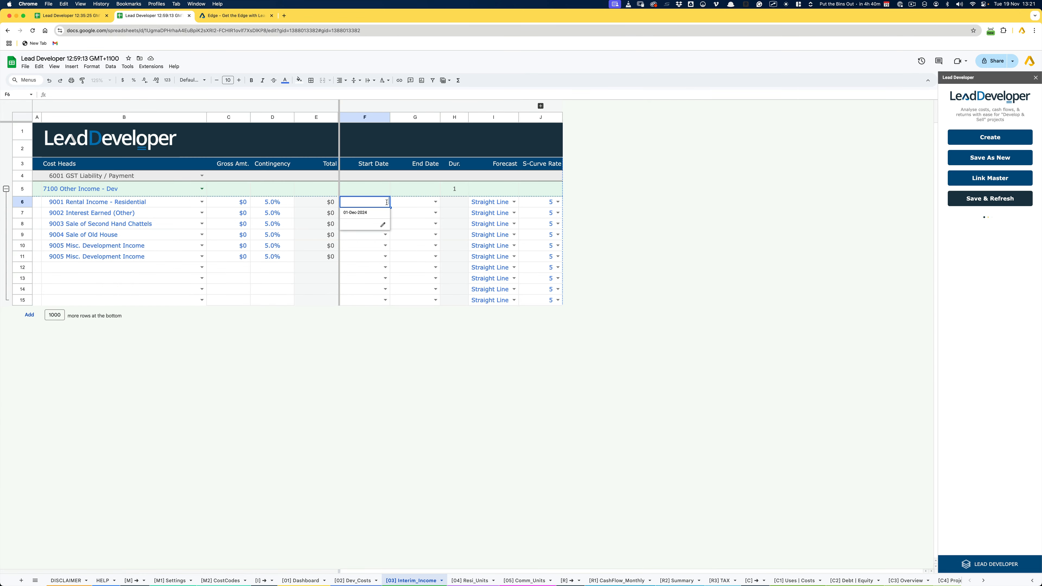
key(Escape)
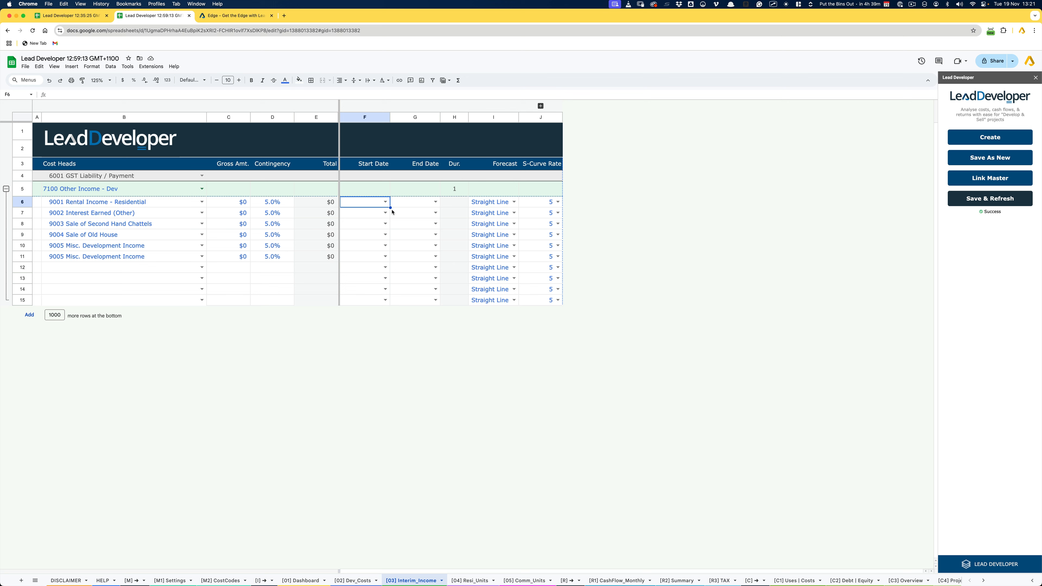
- Set 9001 Rental Income - Residential to start 01-Feb-2025 and end 30-Apr-2025, and expand the collapsed GST columns
click(383, 200)
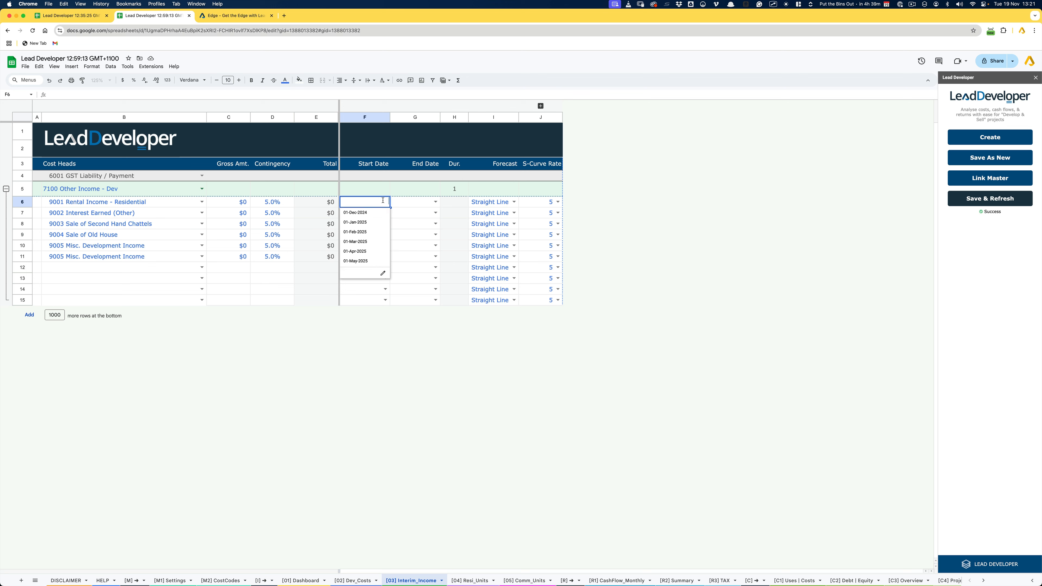
click(366, 232)
click(435, 202)
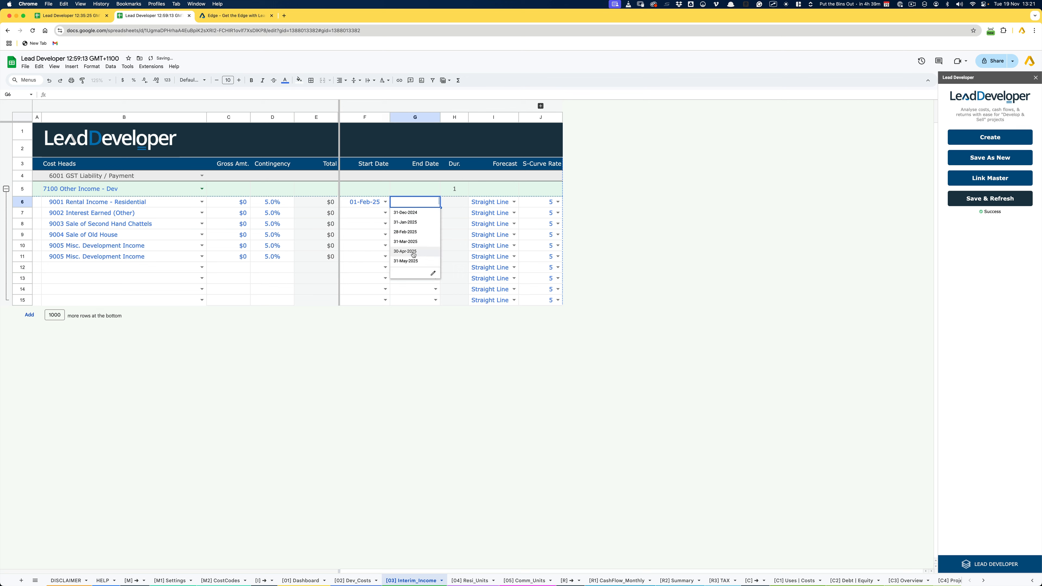
click(412, 253)
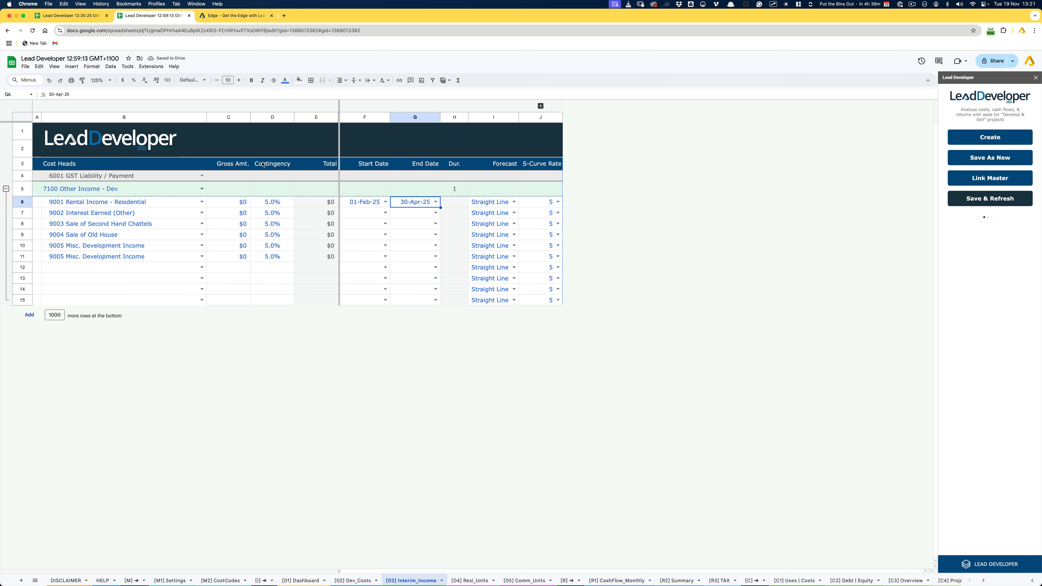
click(541, 106)
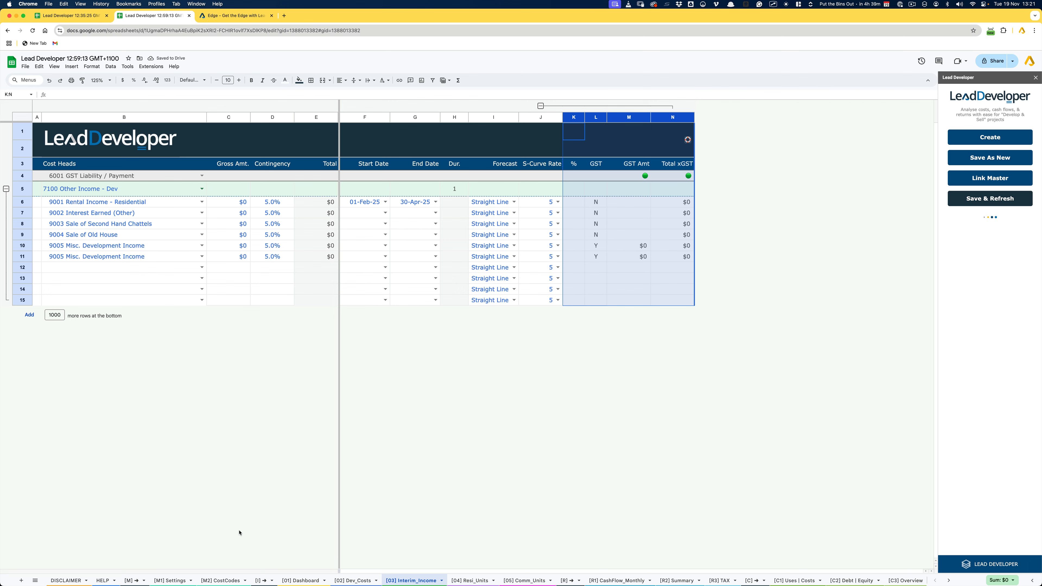
- Return to the [01] Dashboard sheet and select the whole Project Planner table from its heading through Commercial Units
click(296, 581)
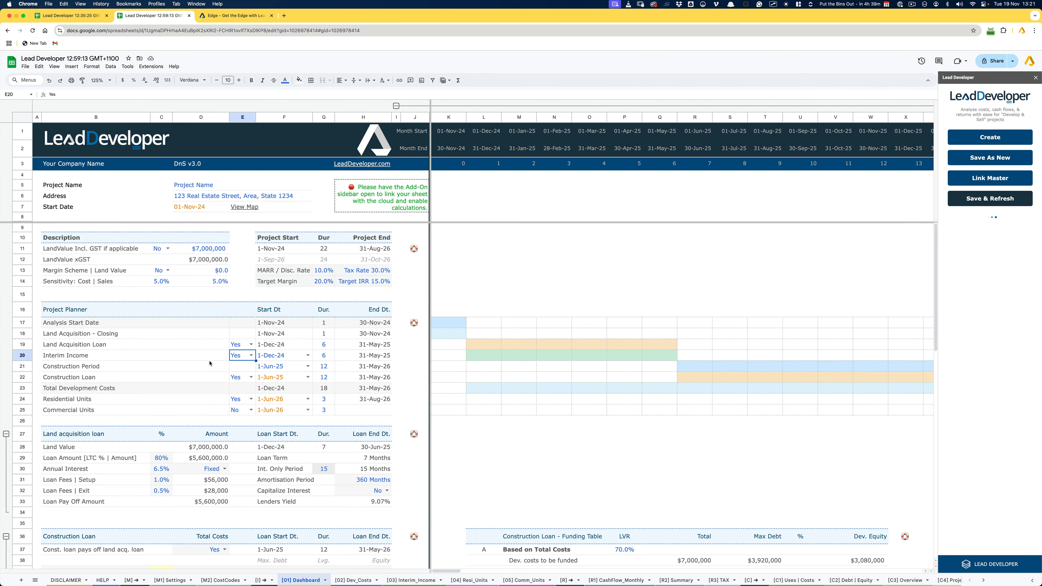
drag(99, 314, 361, 410)
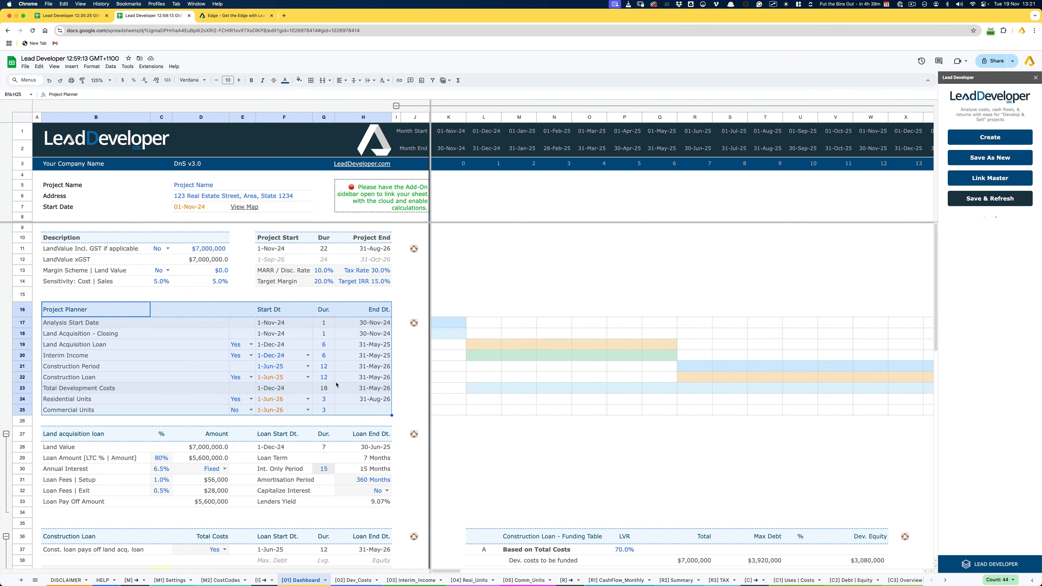